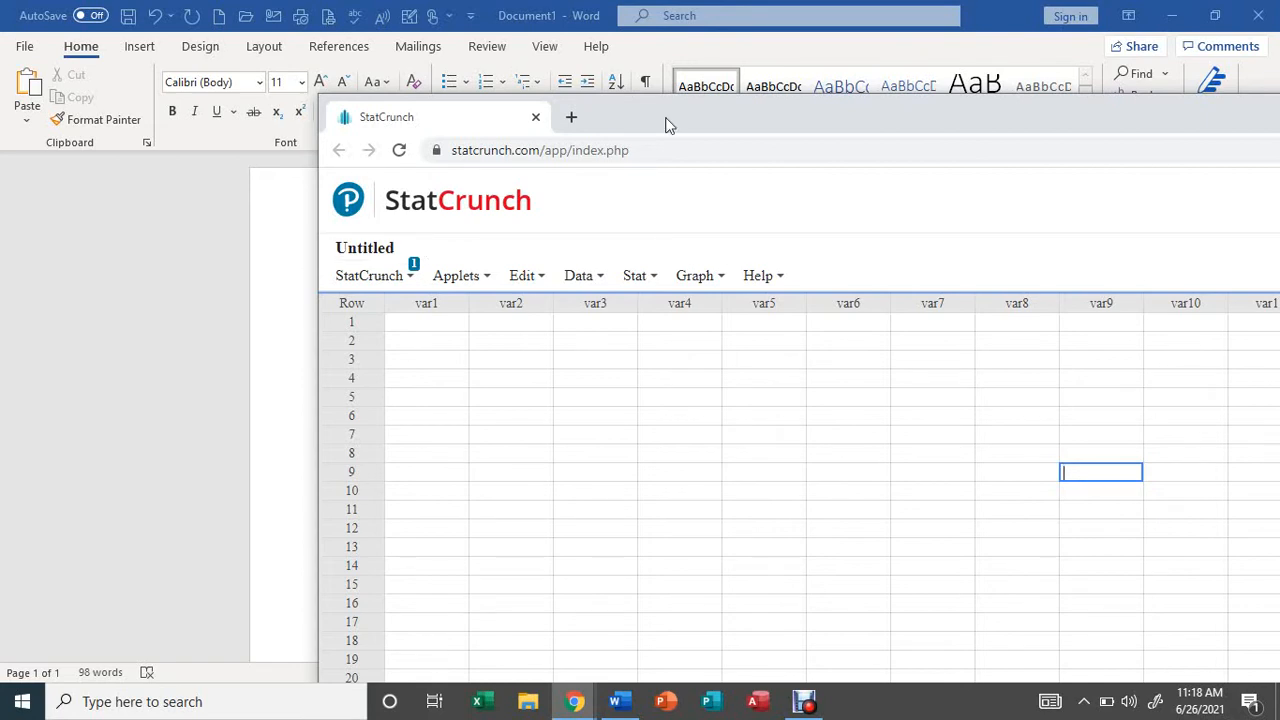
Uncover the example questions in the Word document, bring StatCrunch back, and open the Poisson calculator.
drag(669, 124, 1258, 101)
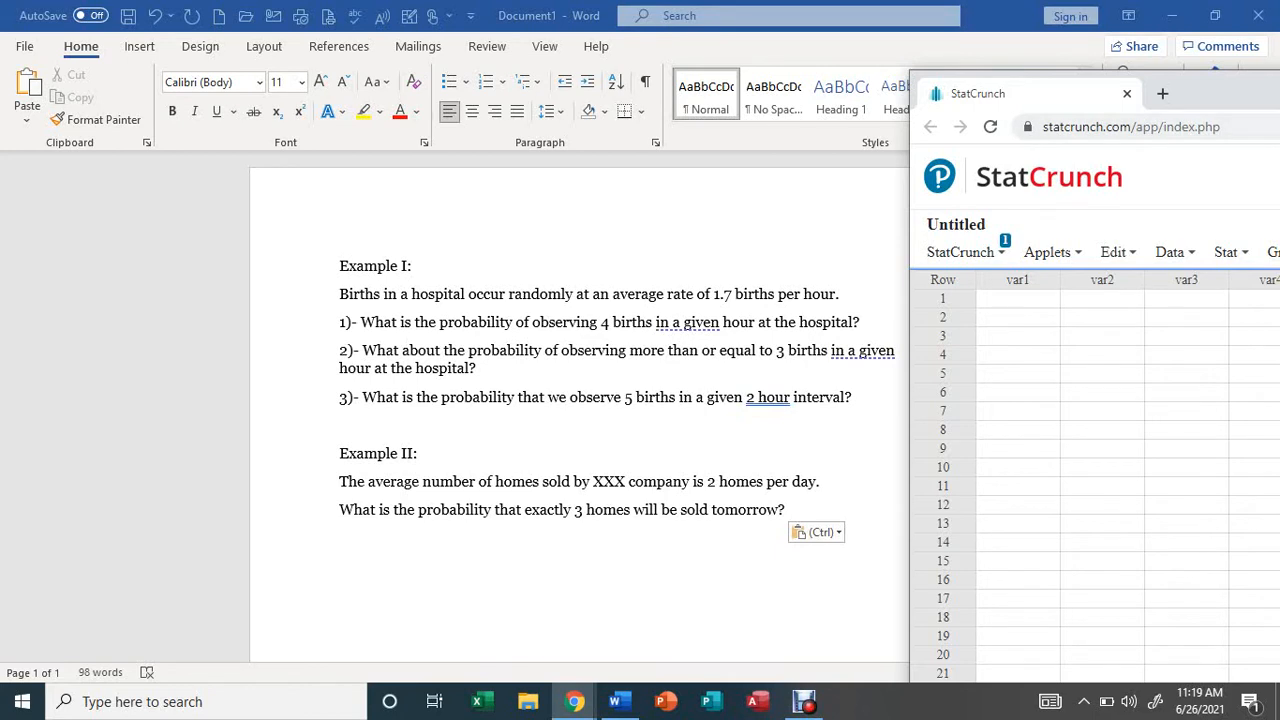
drag(1210, 93, 651, 80)
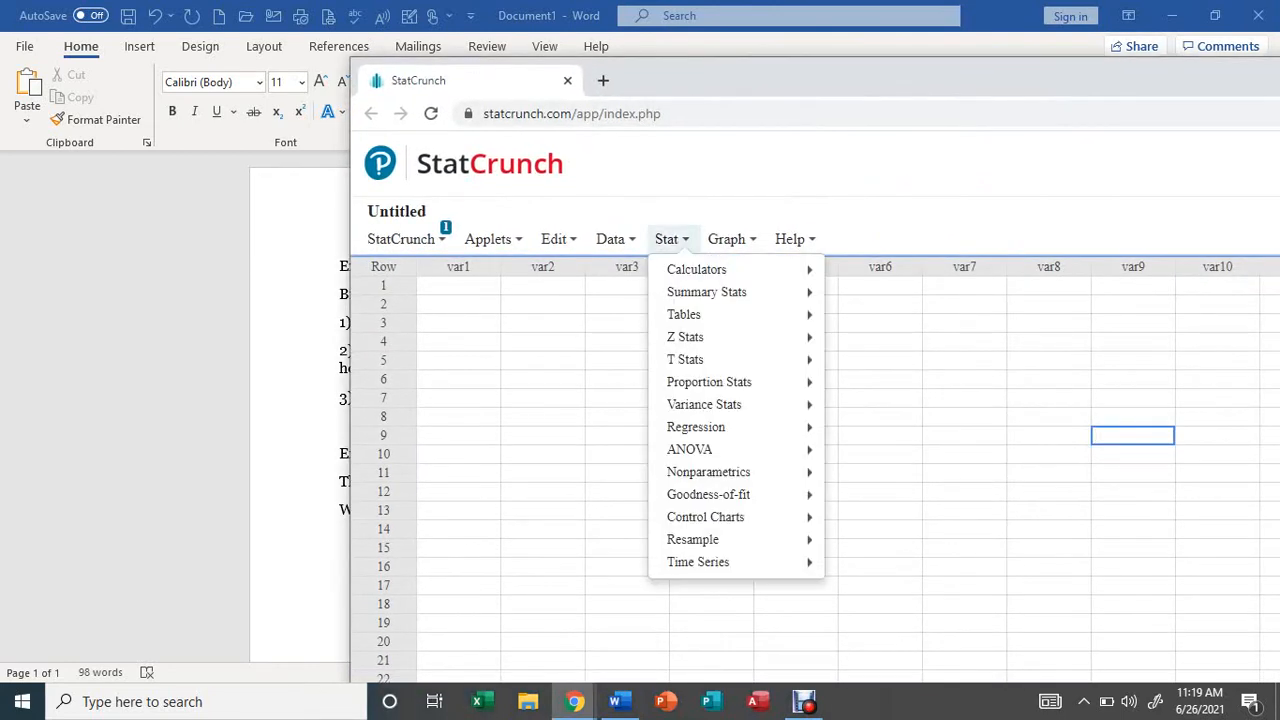
click(671, 239)
click(671, 239)
mouse_move(697, 269)
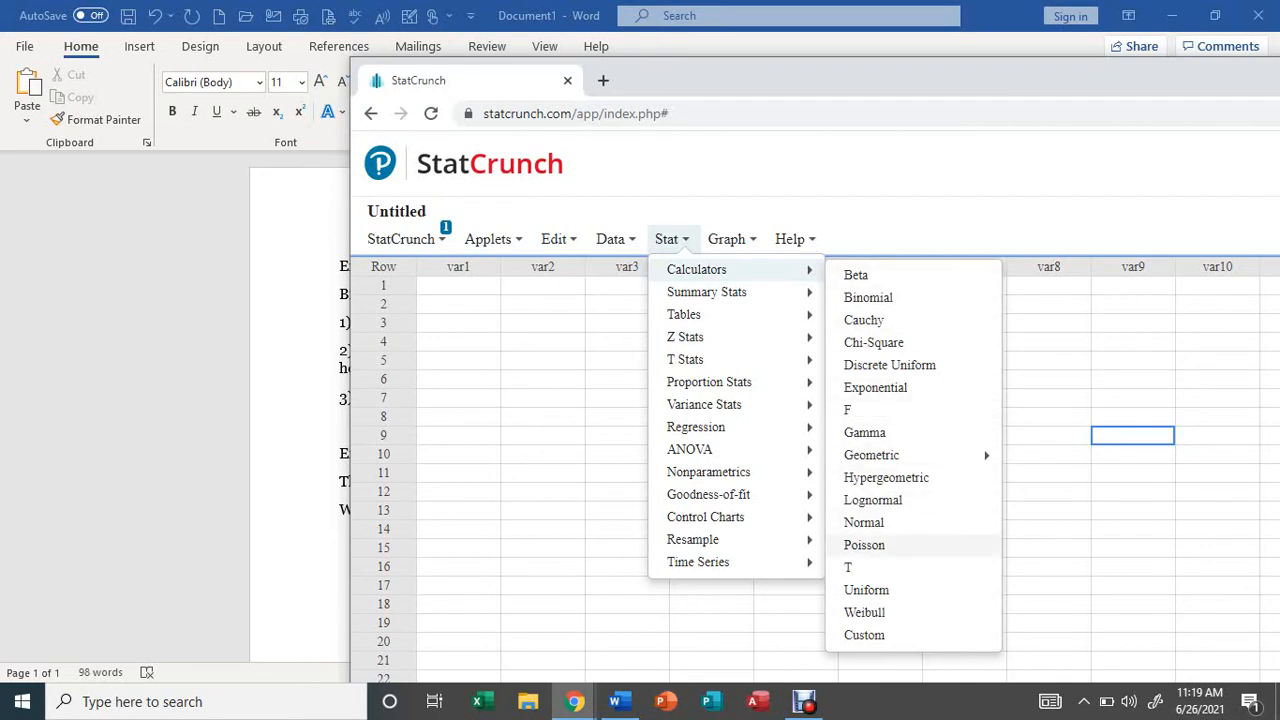
click(864, 545)
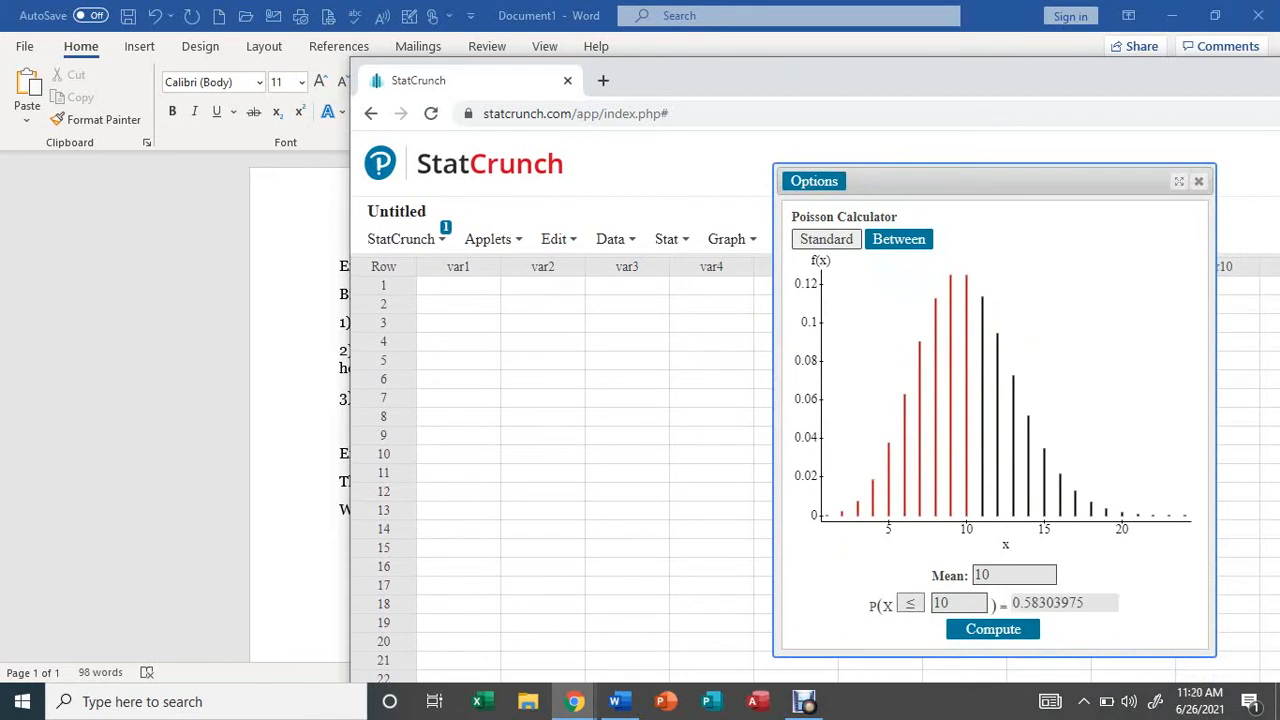
Set the Poisson calculator's mean to 1.7 and its probability direction to equals (=).
click(992, 575)
key(BackSpace)
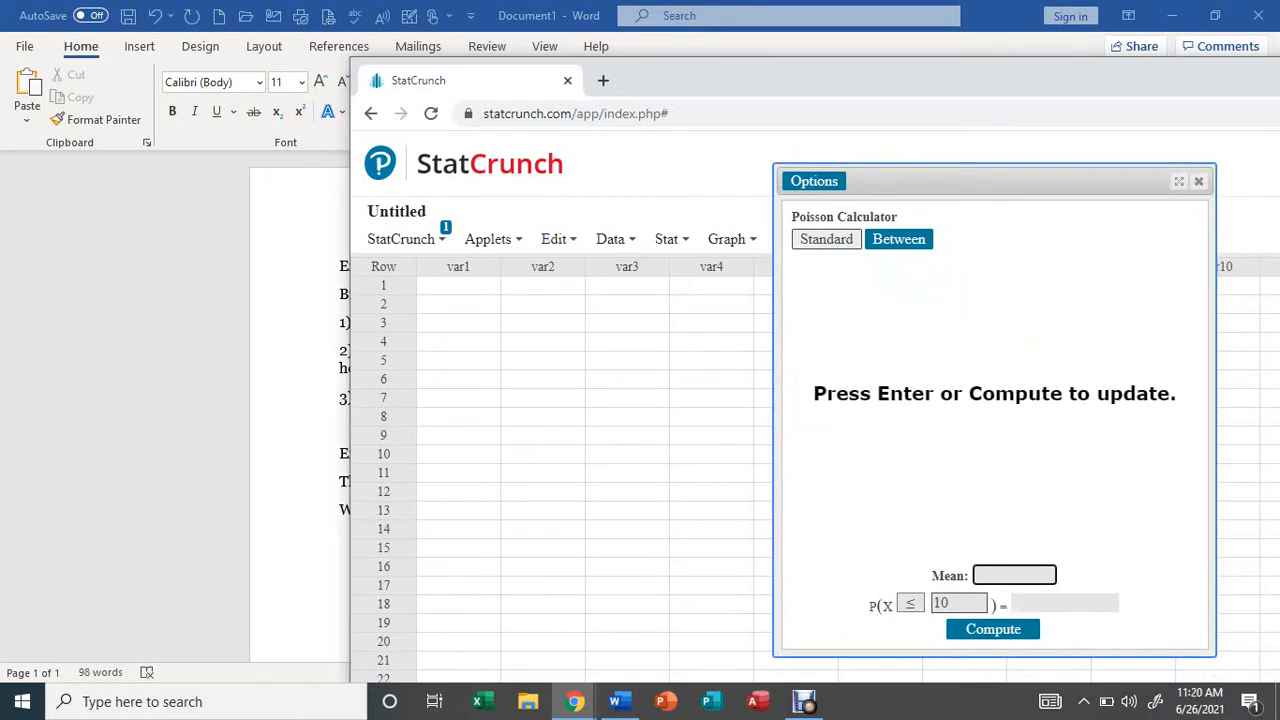
text(1.7)
click(910, 603)
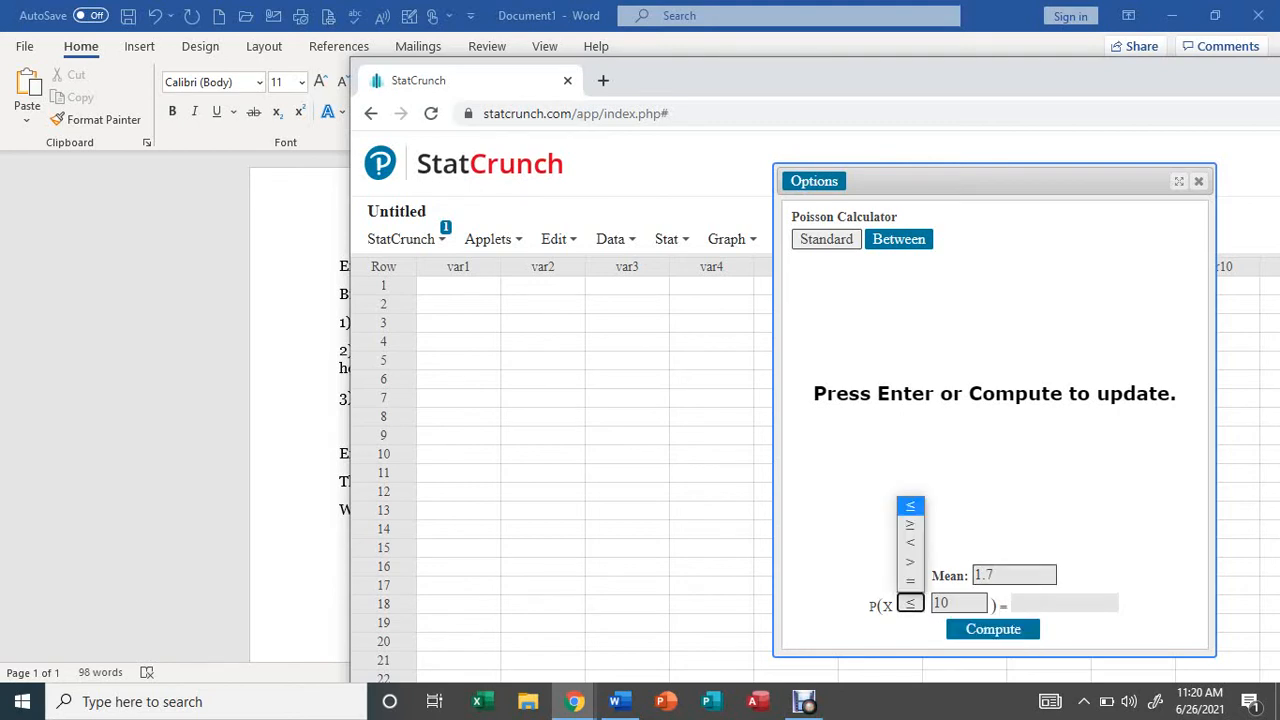
key(Down)
key(Down)
key(Down)
key(Down)
key(Return)
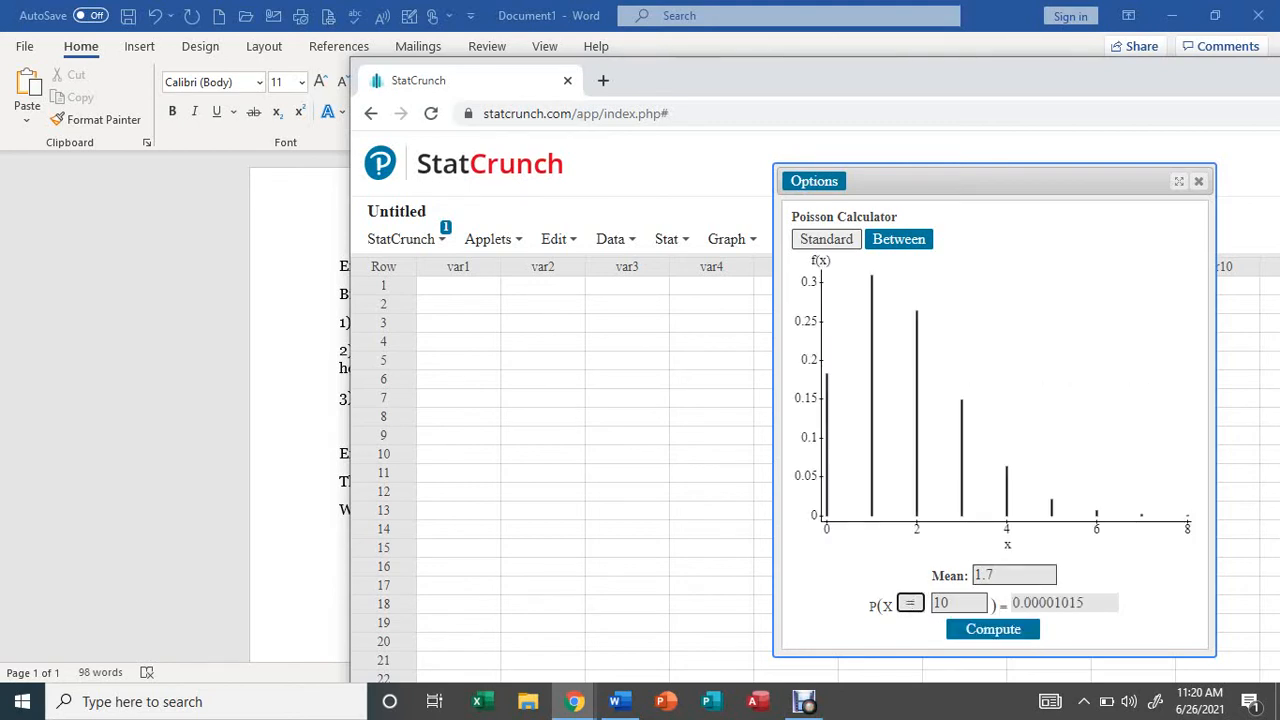
Set the X value to 4 and compute the probability of exactly 4 births.
click(954, 603)
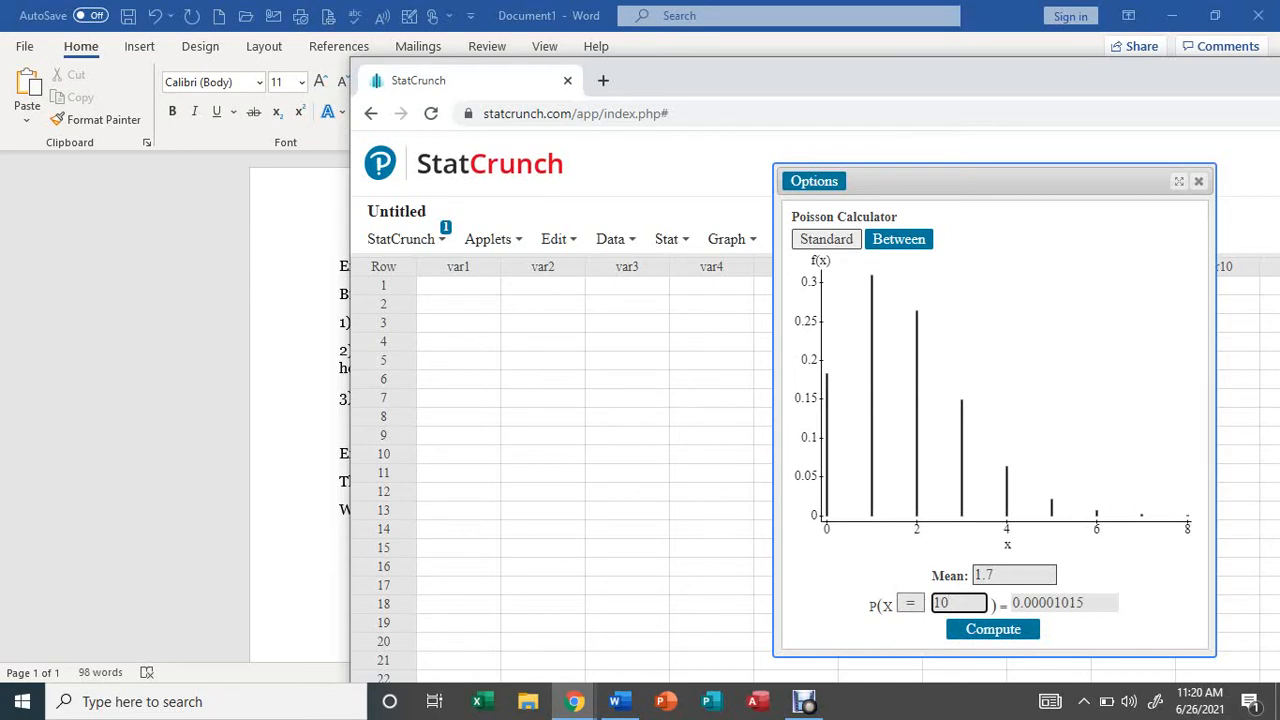
key(BackSpace)
key(BackSpace)
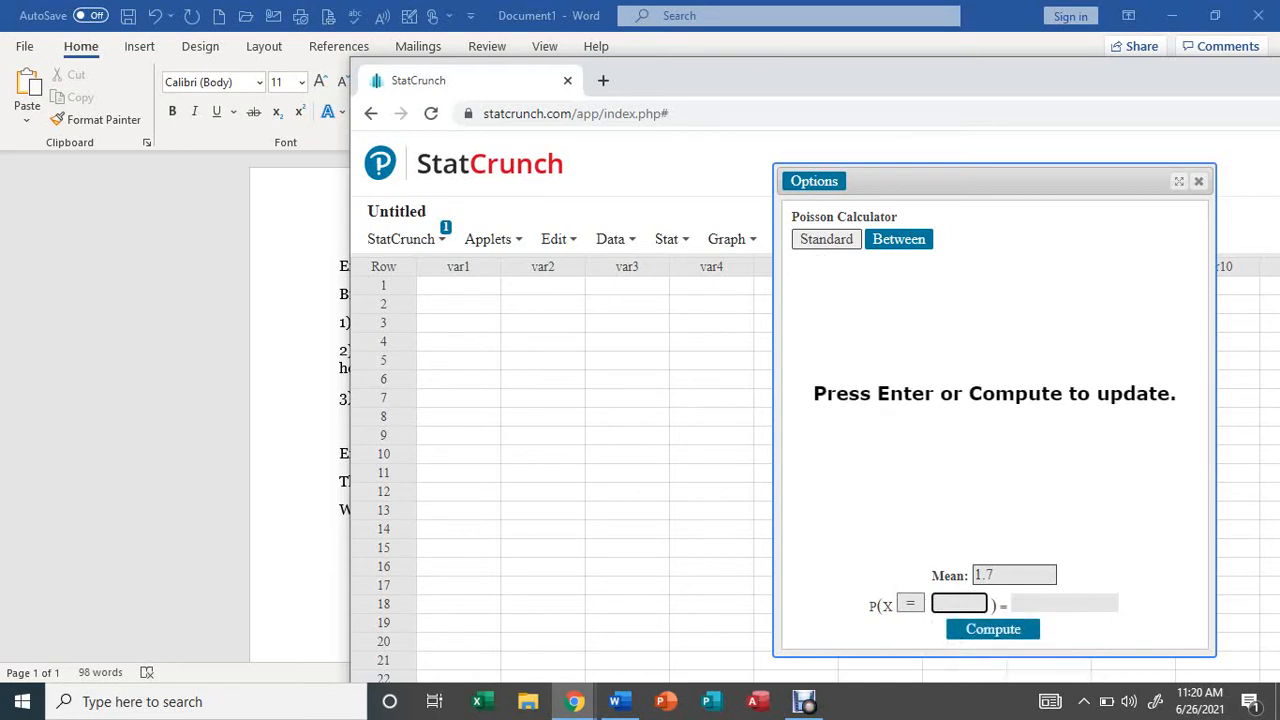
text(4)
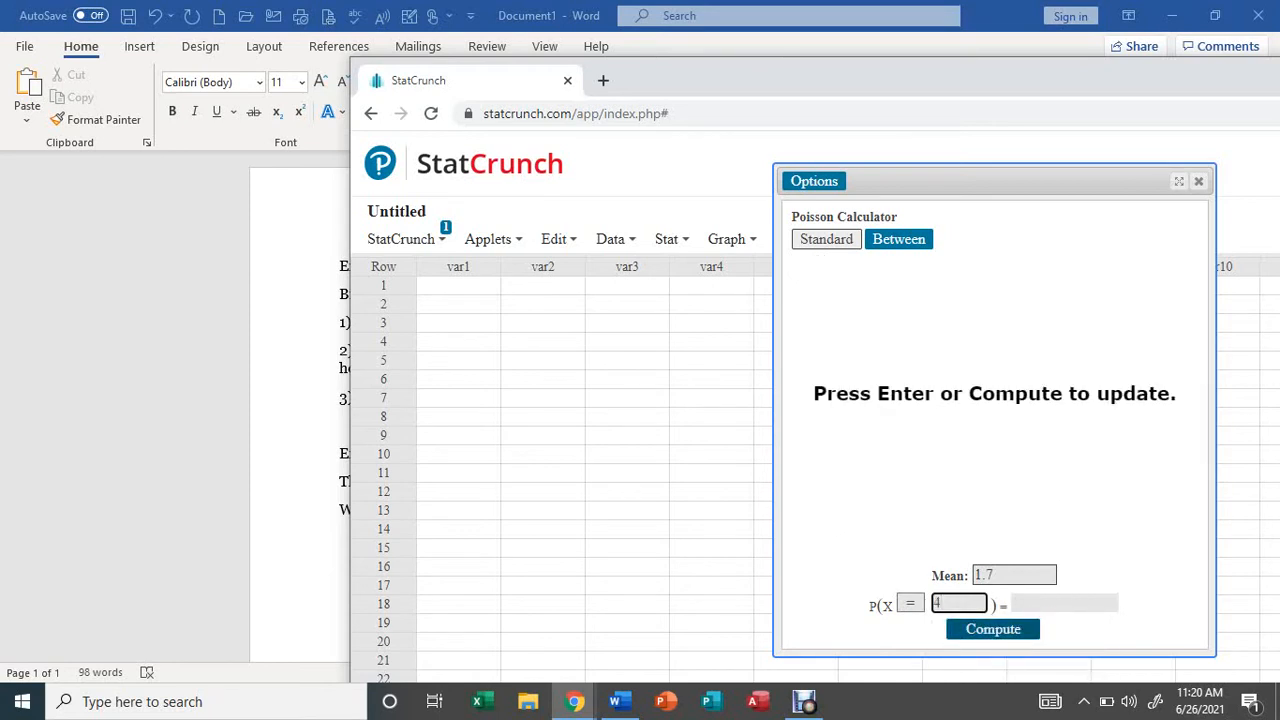
click(993, 629)
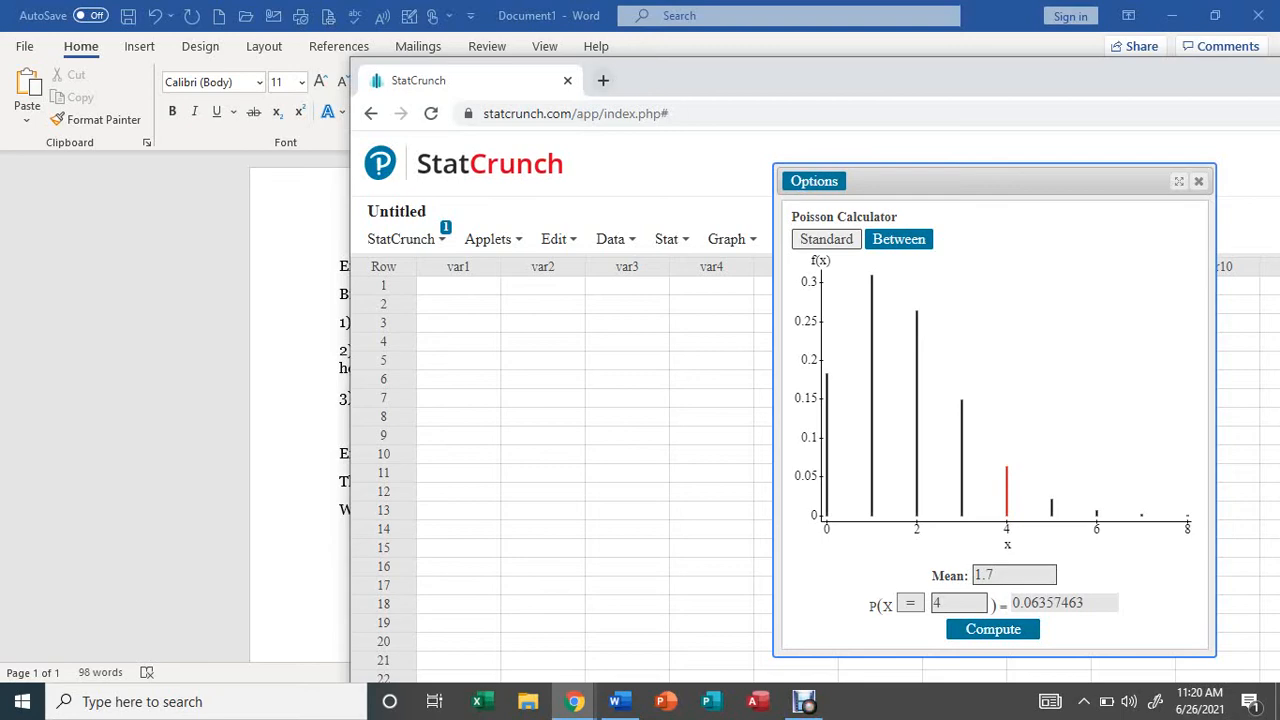
Check the second hospital question in the Word document and compute P(X ≥ 3) in the Poisson calculator.
drag(681, 81, 1240, 44)
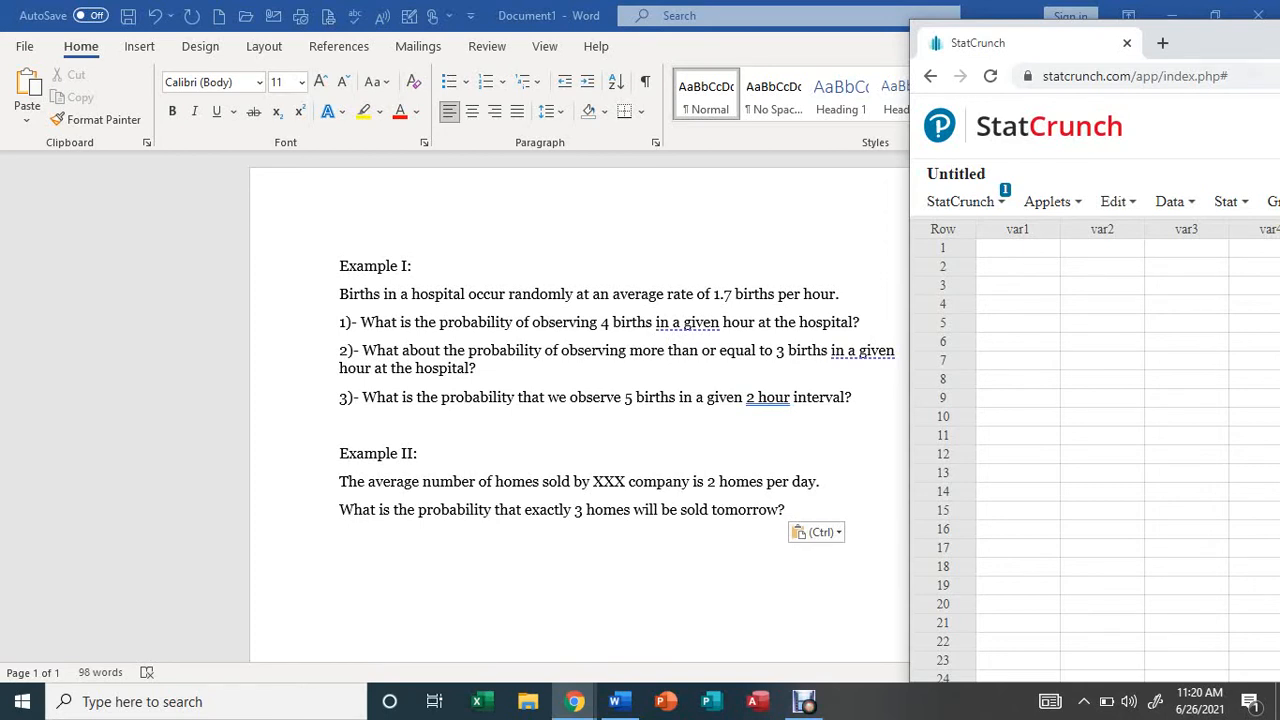
click(1231, 202)
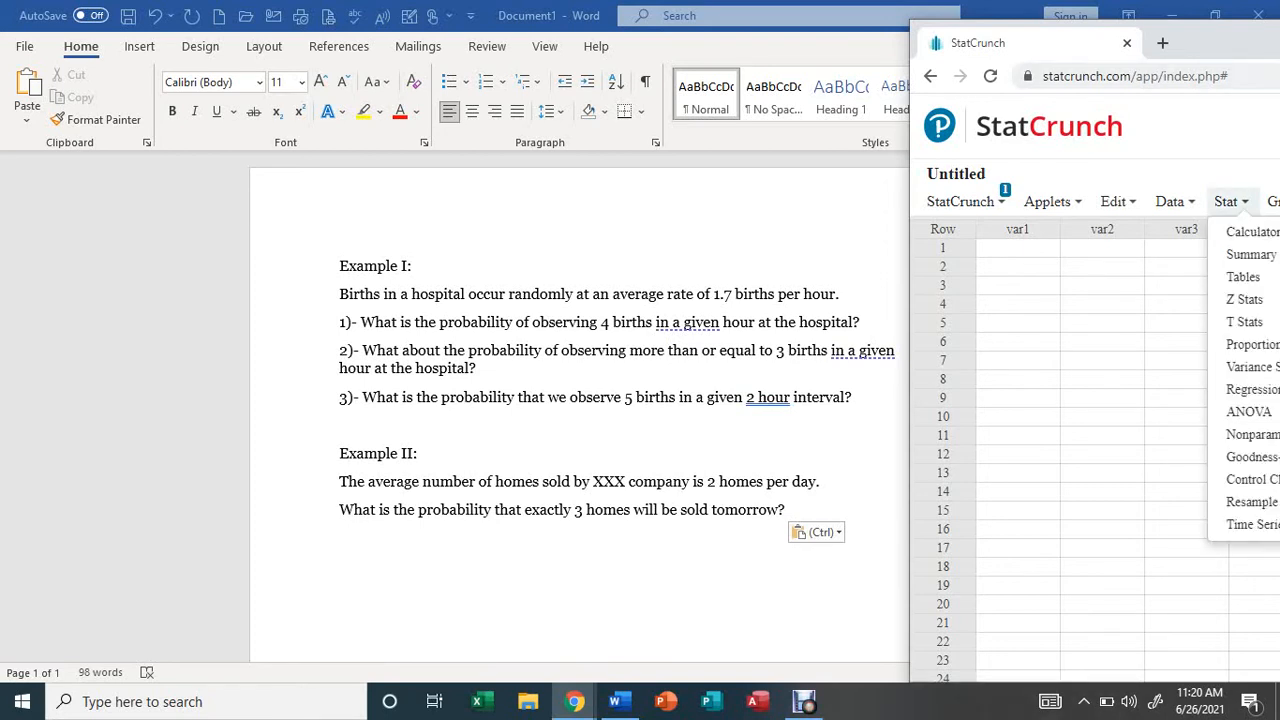
drag(1204, 48, 675, 62)
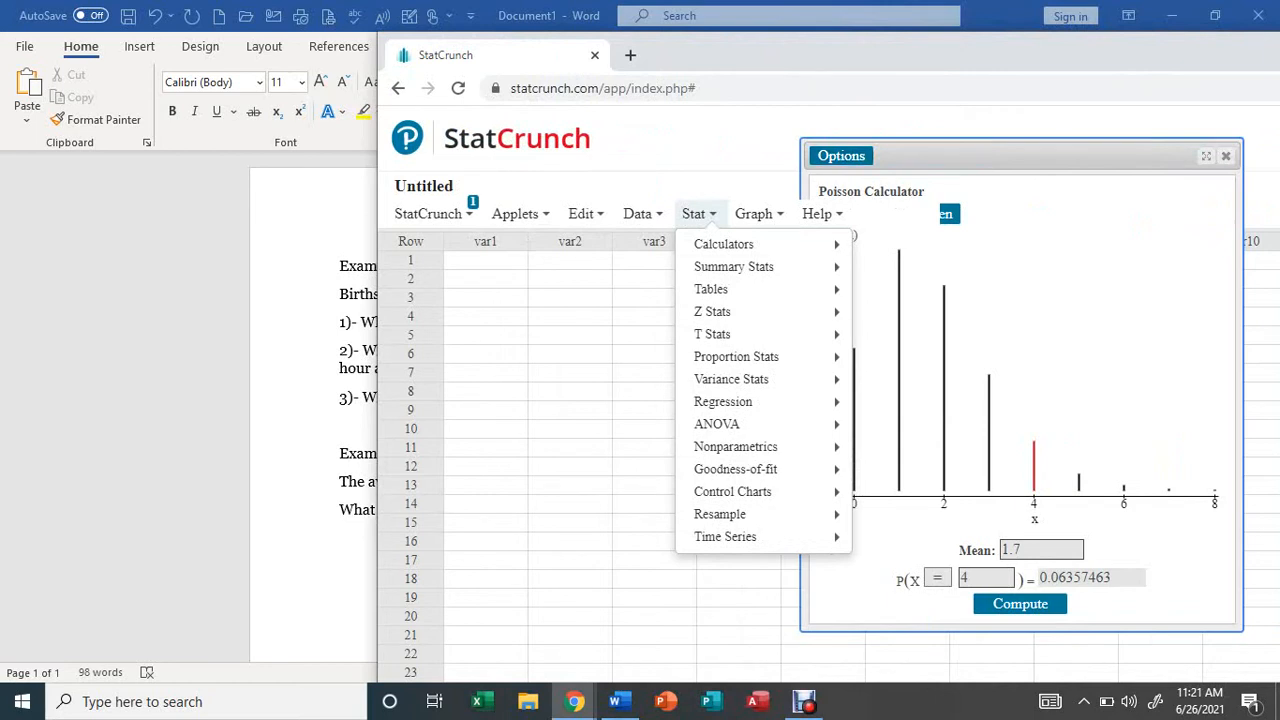
click(984, 577)
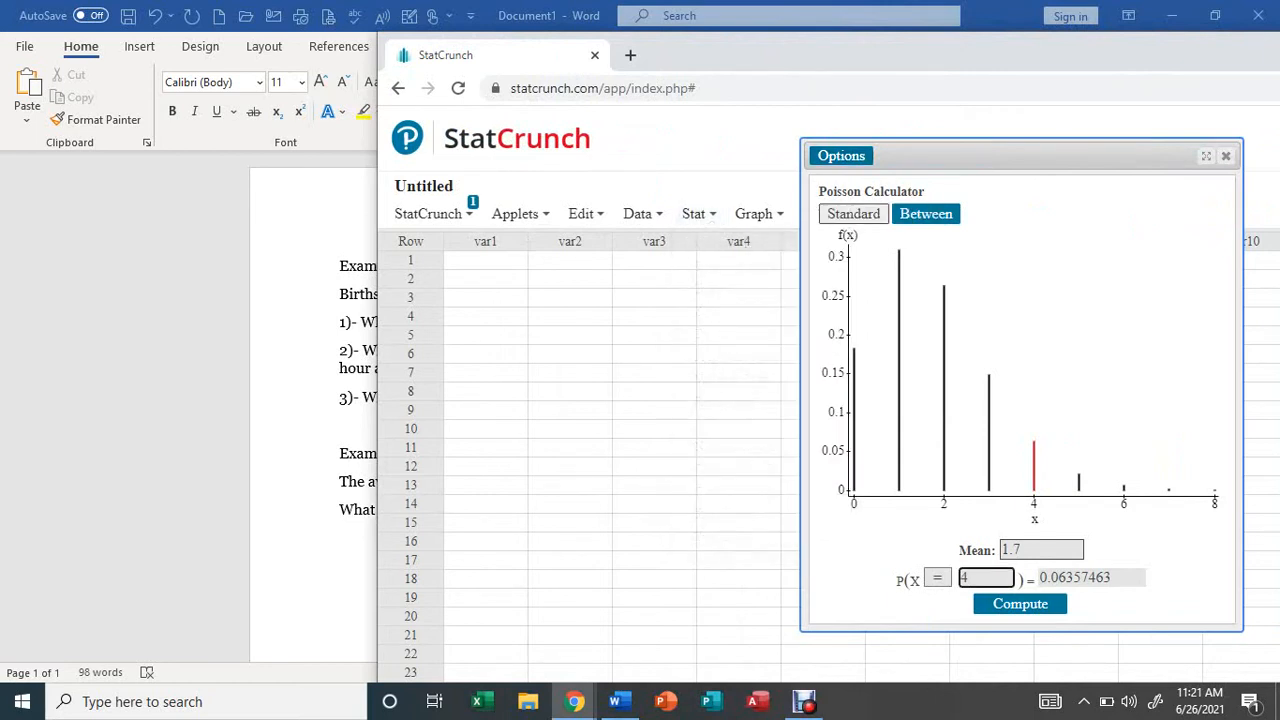
key(BackSpace)
text(3)
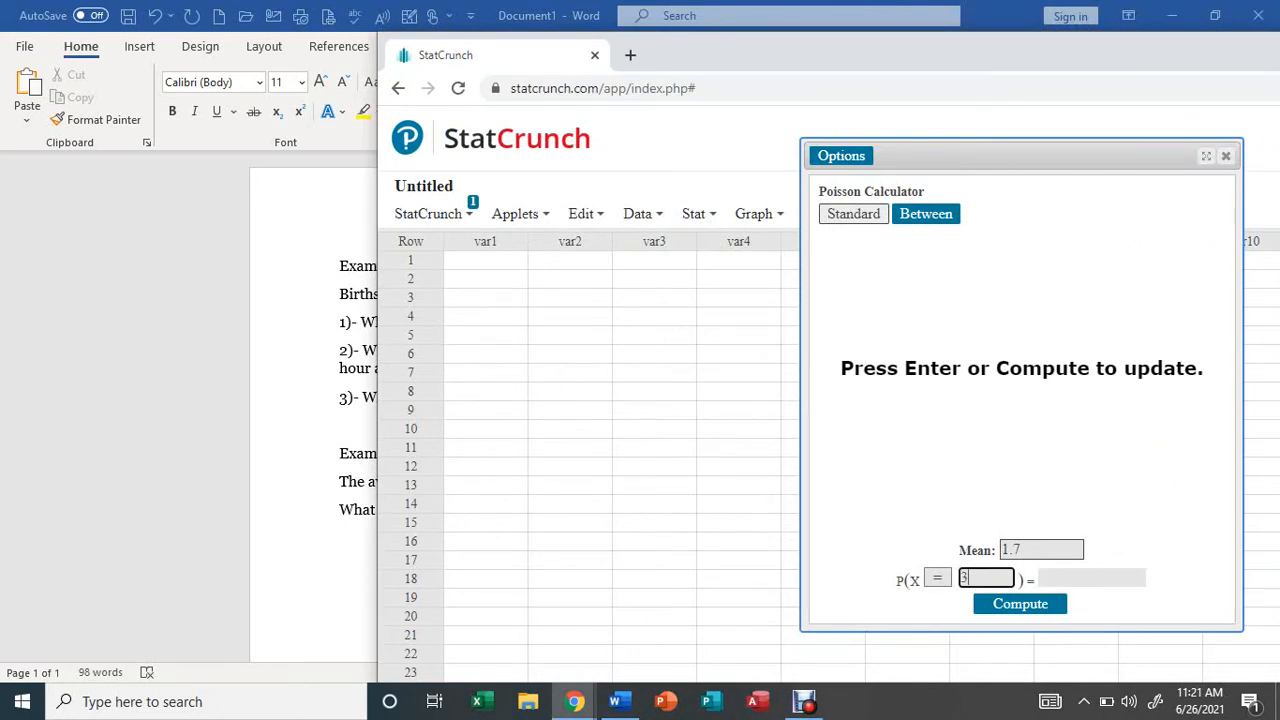
click(937, 578)
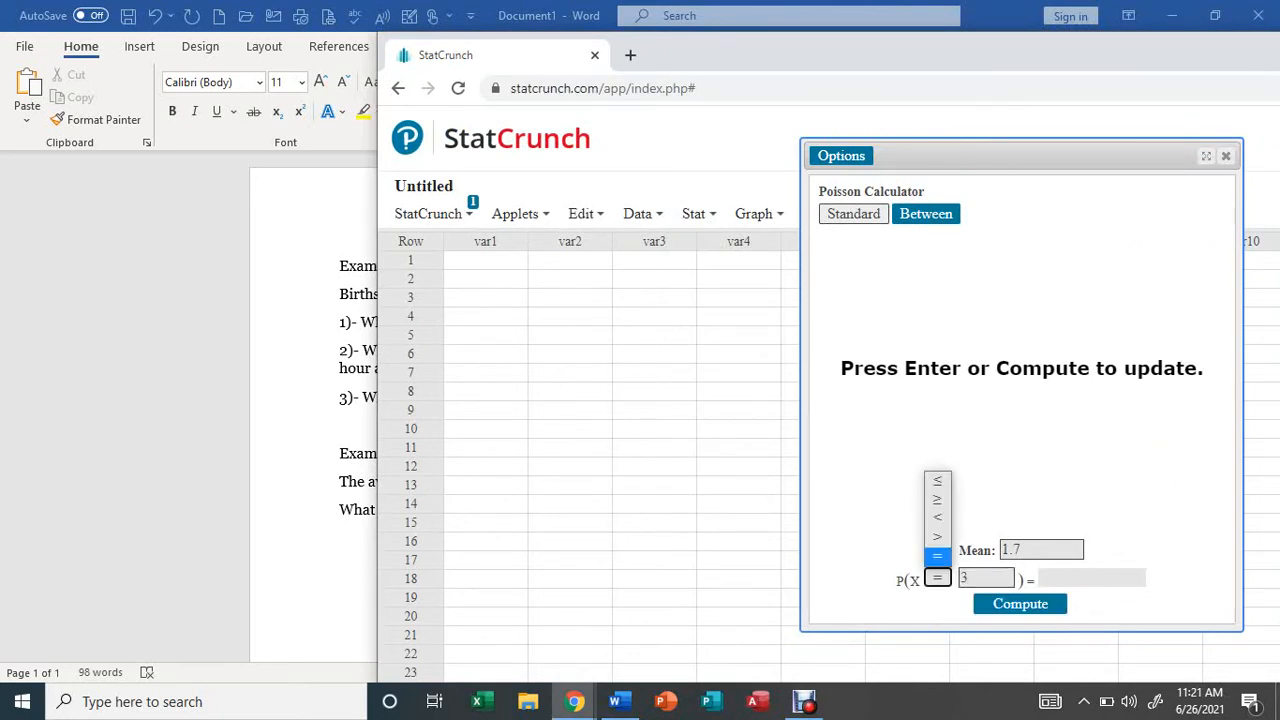
key(Up)
key(Up)
key(Up)
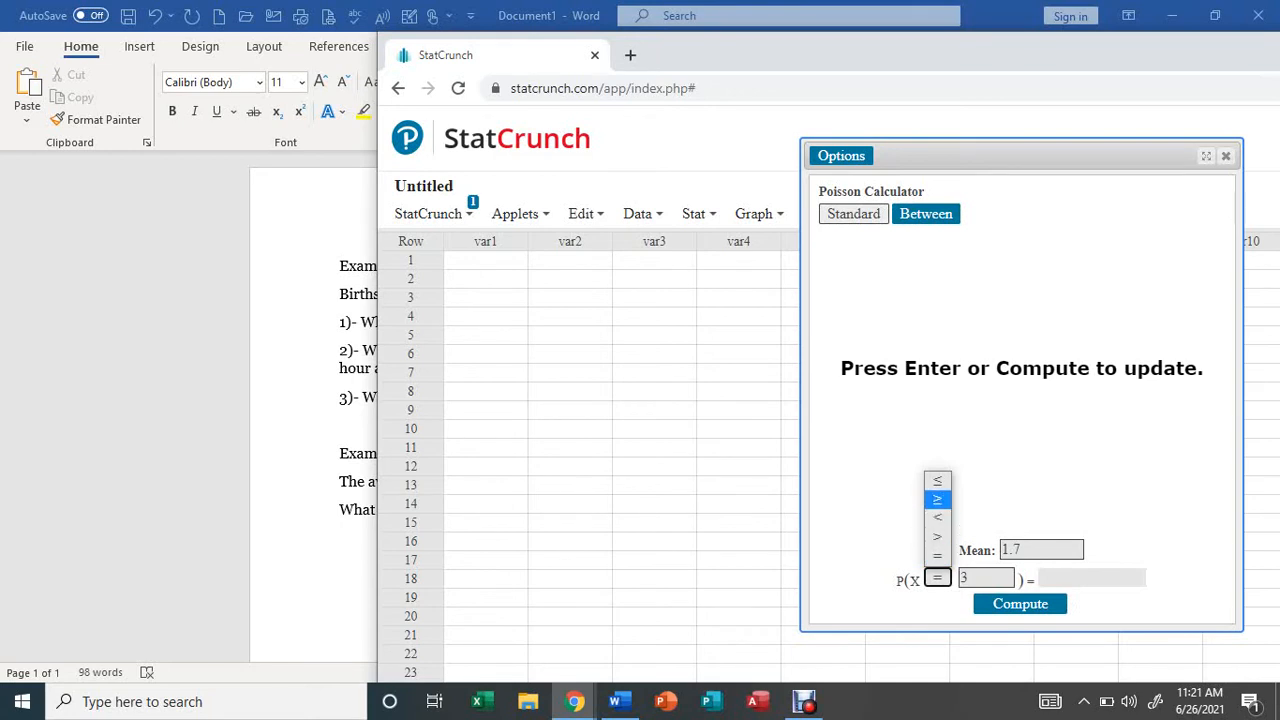
key(Return)
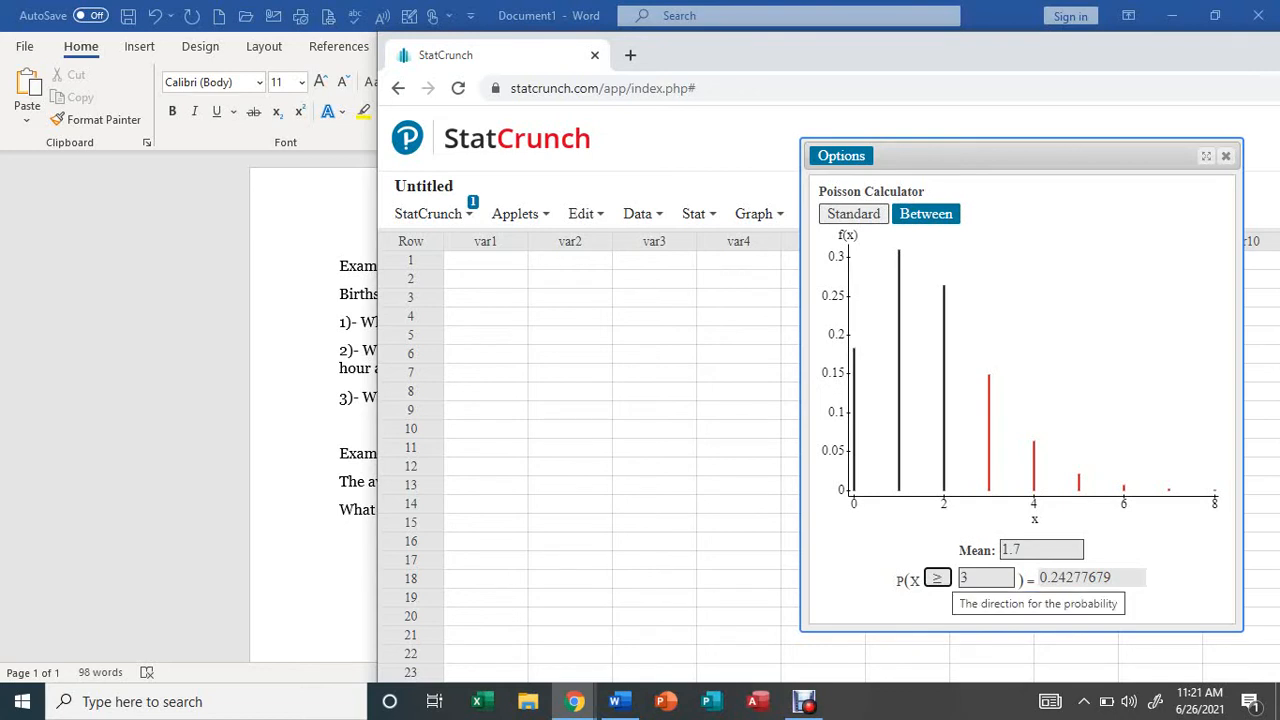
Uncover the Word document to read the third hospital births question, and return to the Poisson calculator.
click(937, 578)
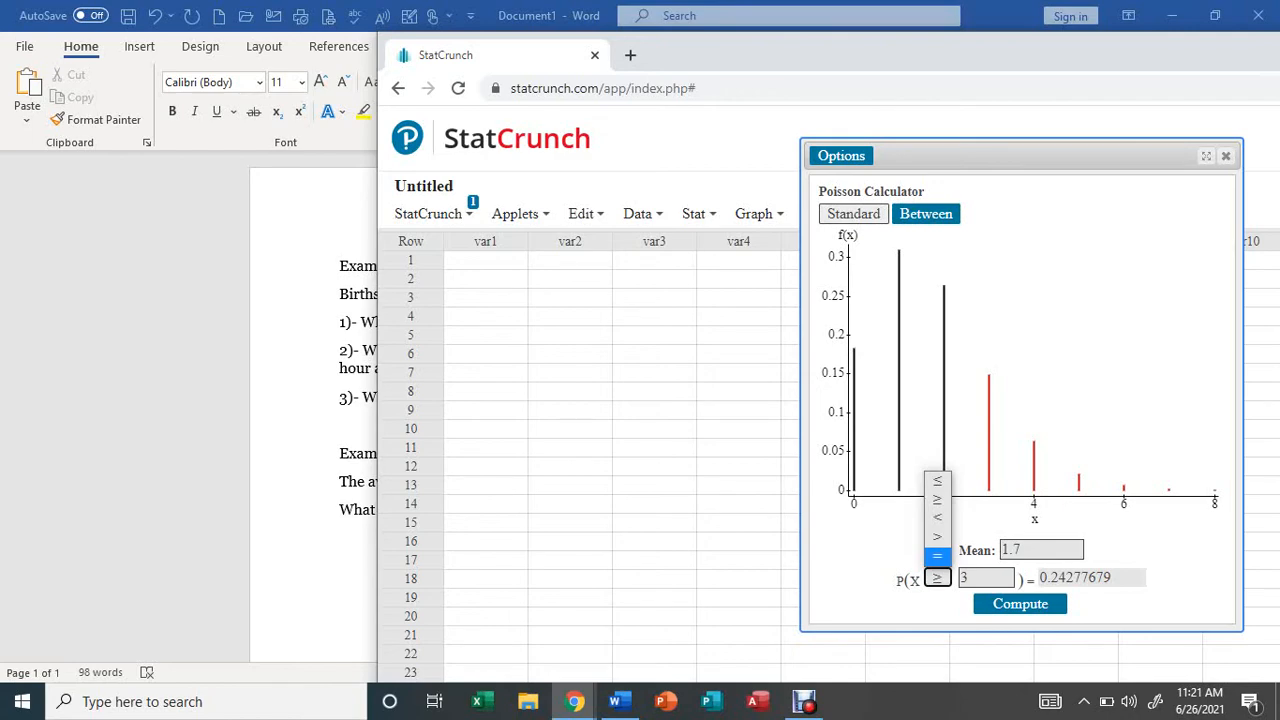
click(937, 556)
drag(699, 50, 1242, 36)
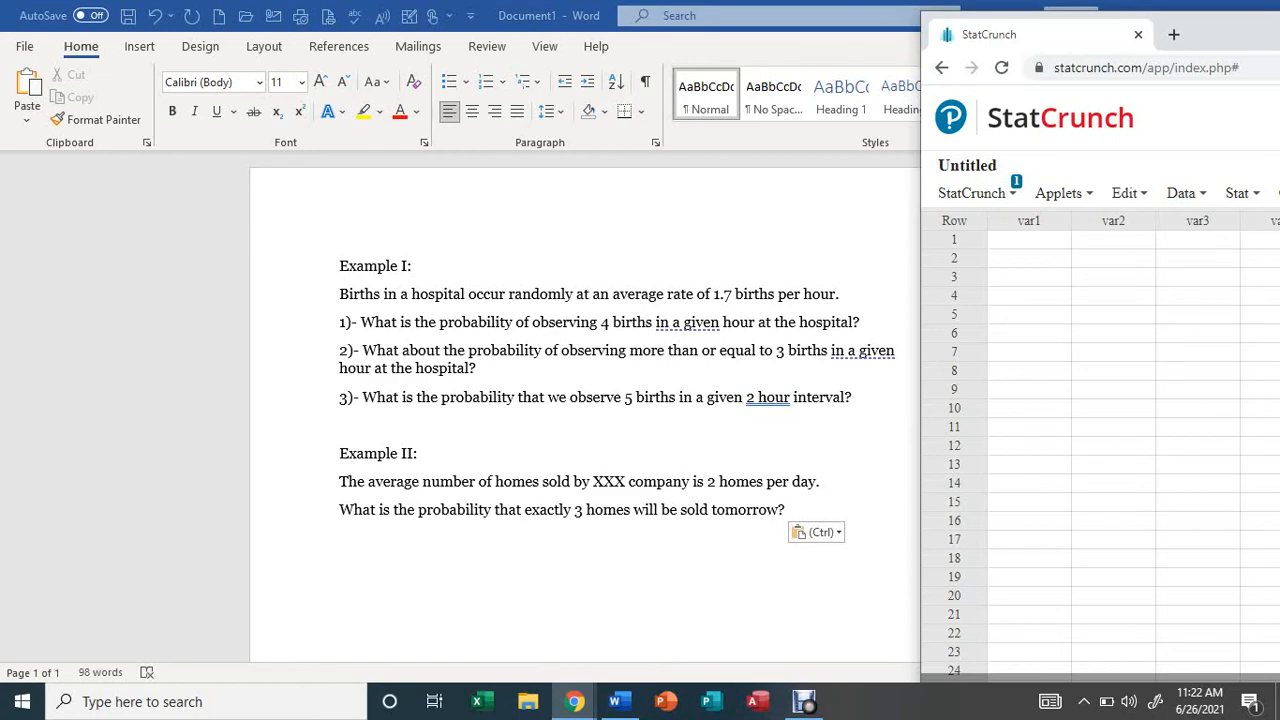
drag(1251, 34, 532, 5)
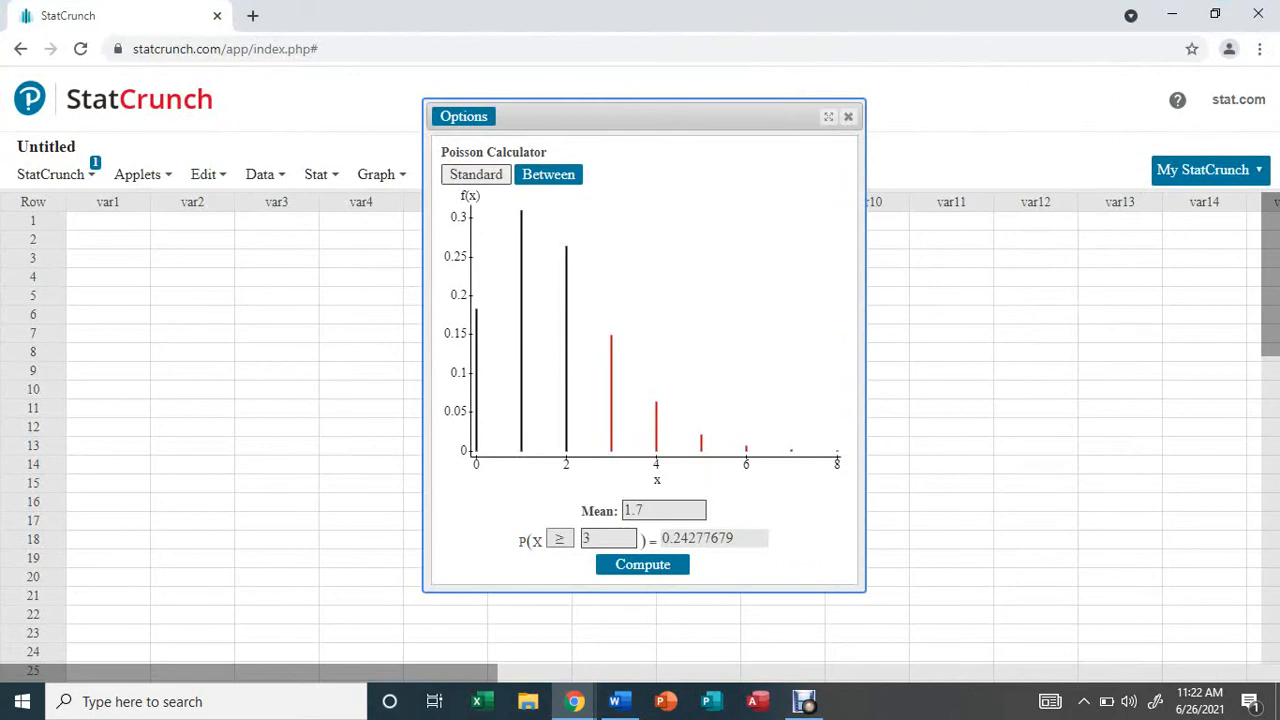
drag(532, 5, 702, 35)
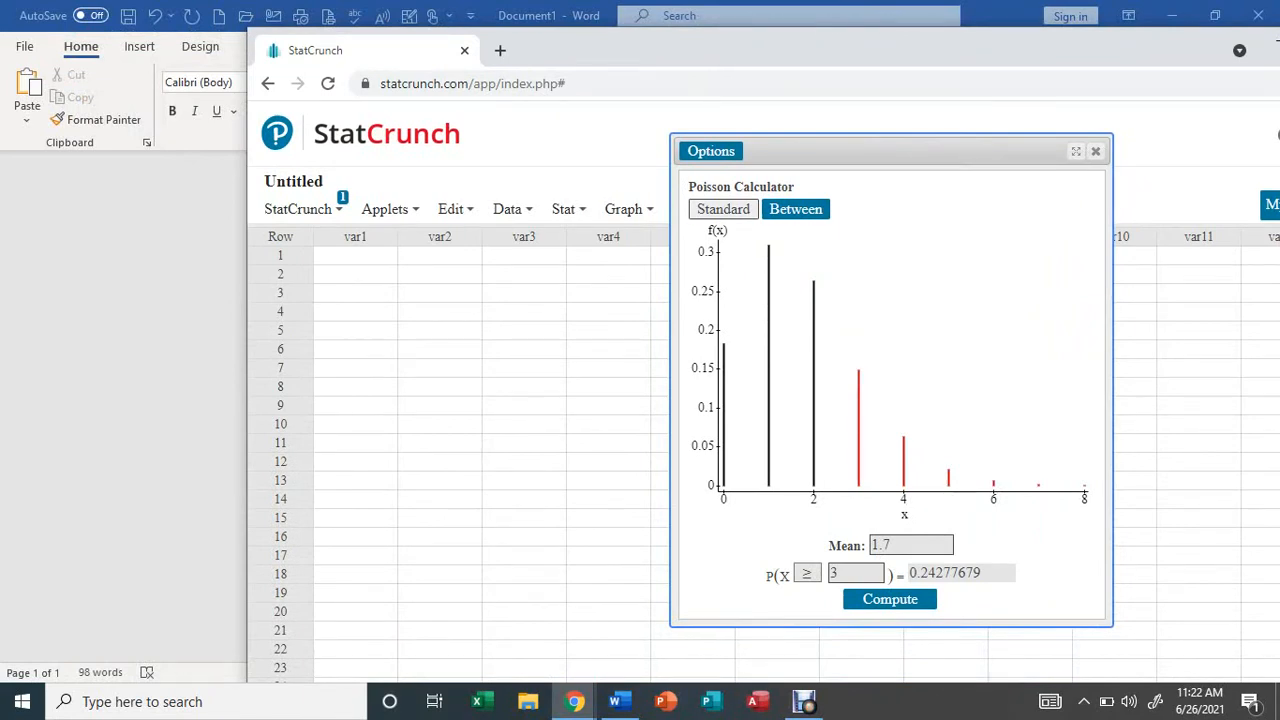
Set the Poisson mean to 3.4 for the two-hour interval and change the probability direction to equals (=).
click(900, 545)
key(BackSpace)
key(BackSpace)
key(BackSpace)
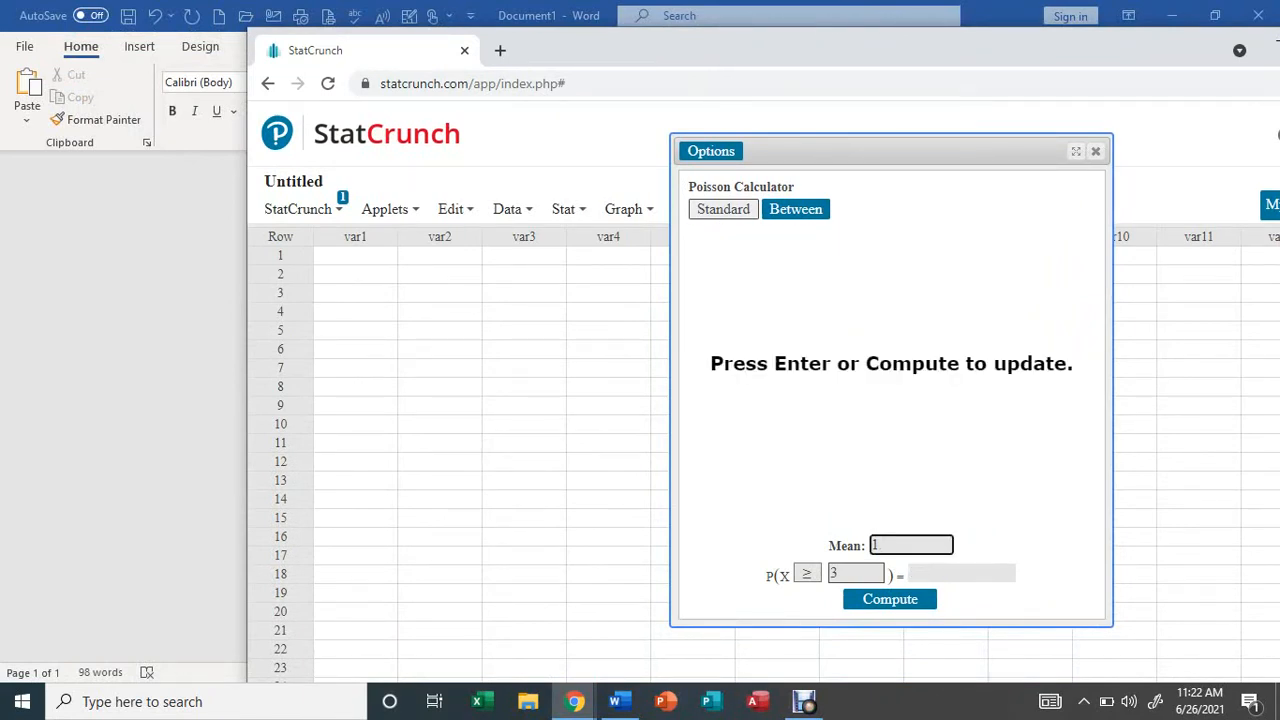
text(3.4)
click(807, 573)
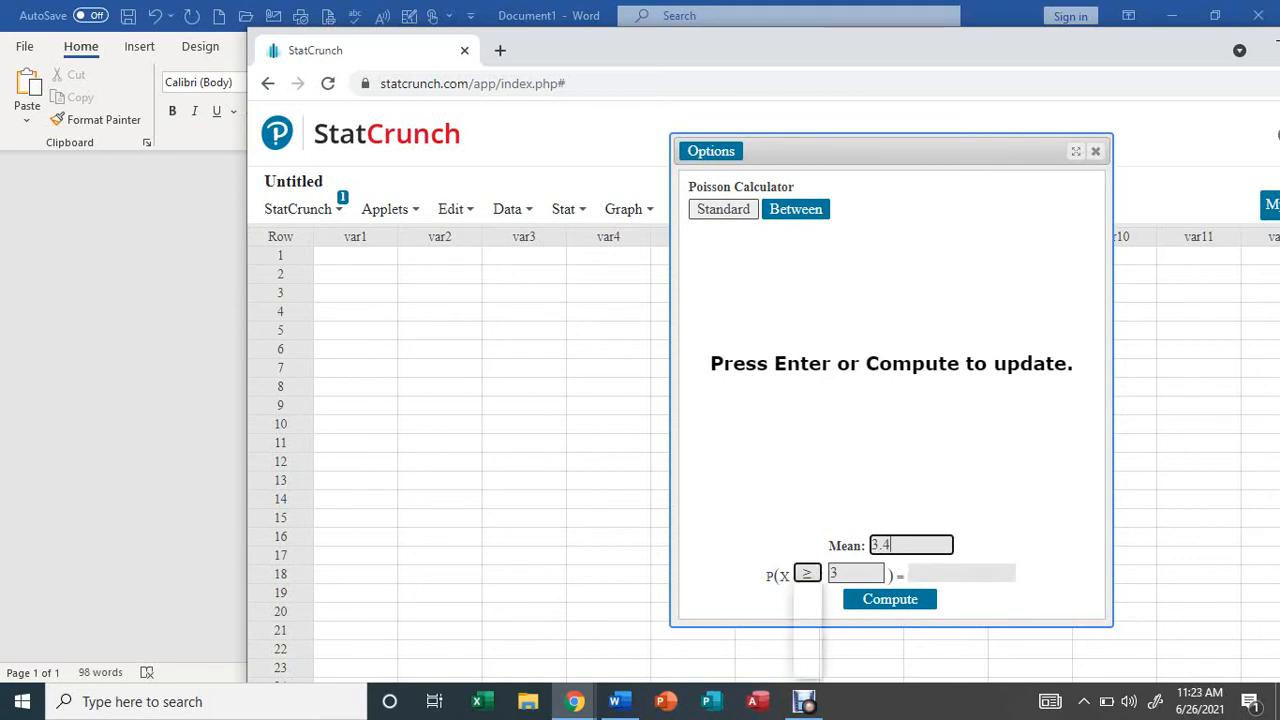
key(Return)
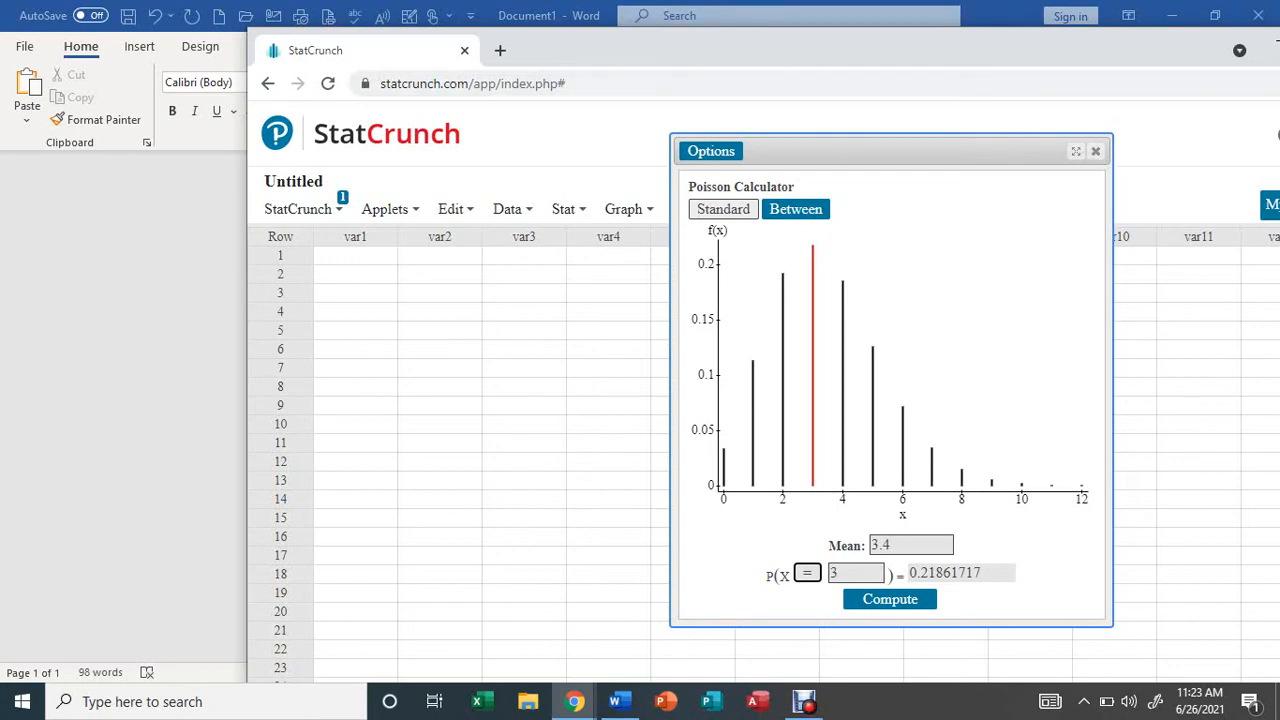
Place the Word document beside the calculator, then set the mean to 2 and compute P(X = 3) for the home sales example.
drag(800, 8, 646, 2)
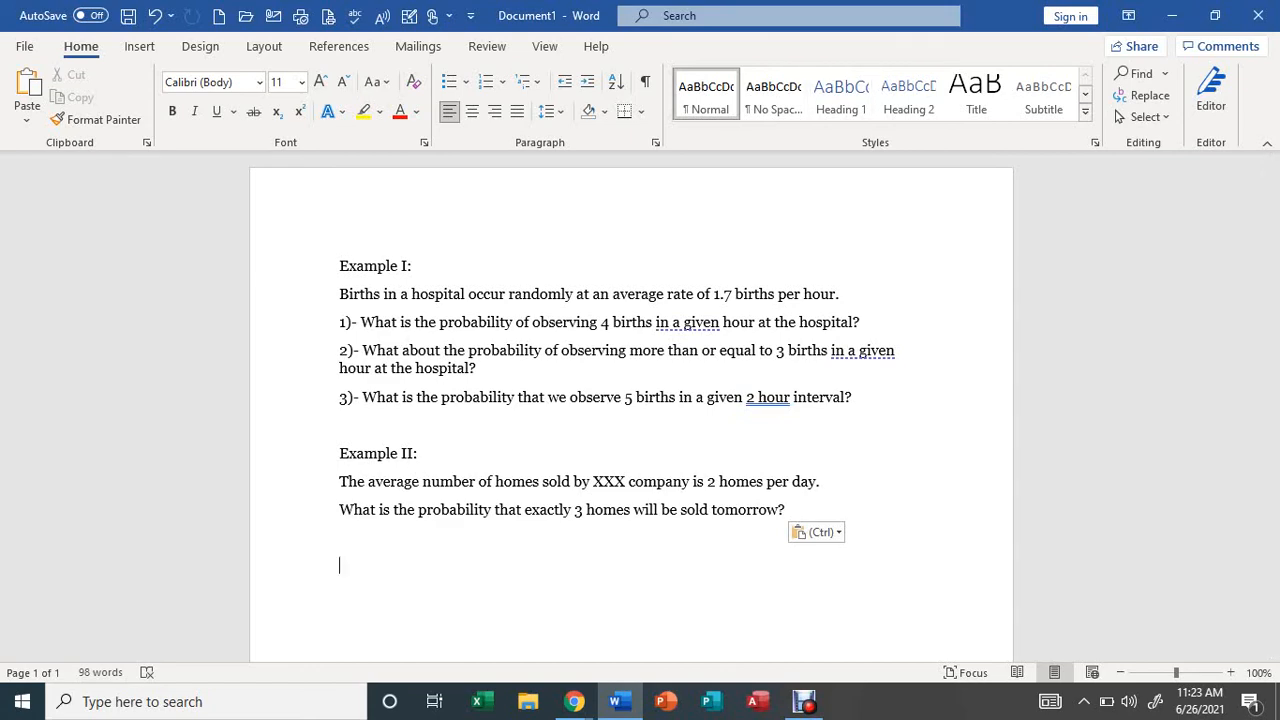
drag(967, 14, 281, 146)
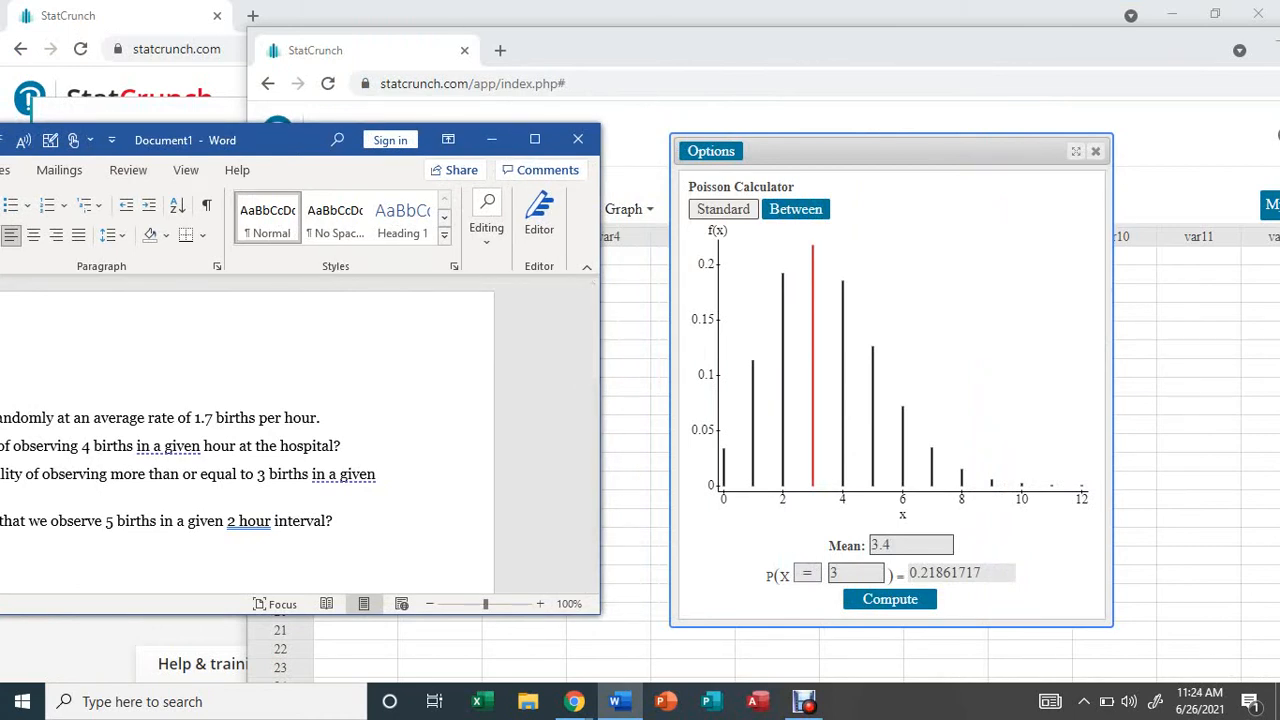
click(910, 545)
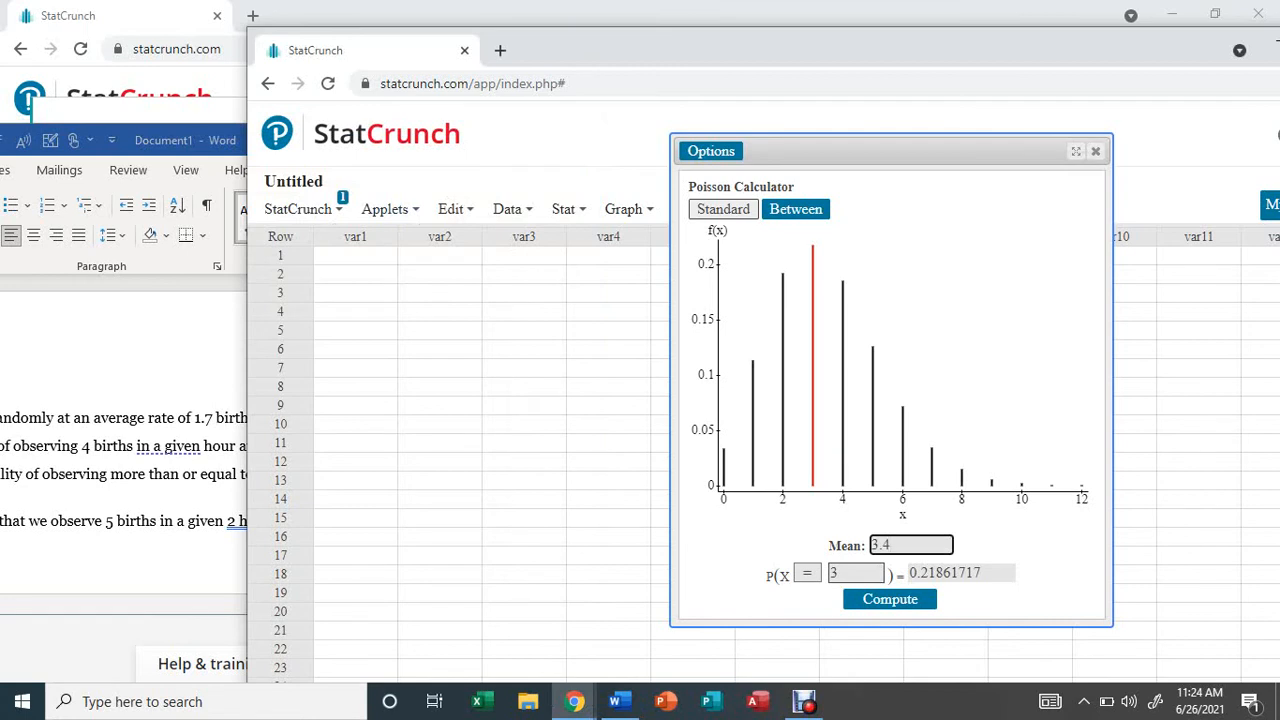
key(BackSpace)
key(BackSpace)
key(BackSpace)
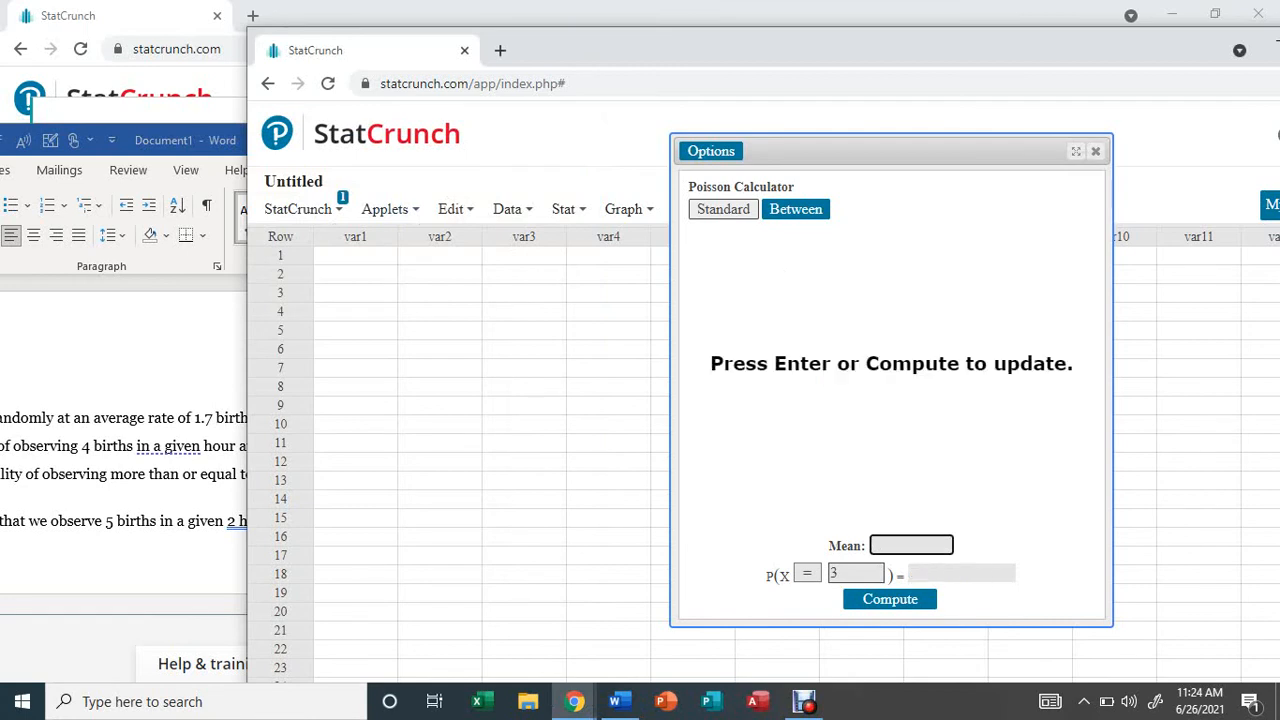
text(2)
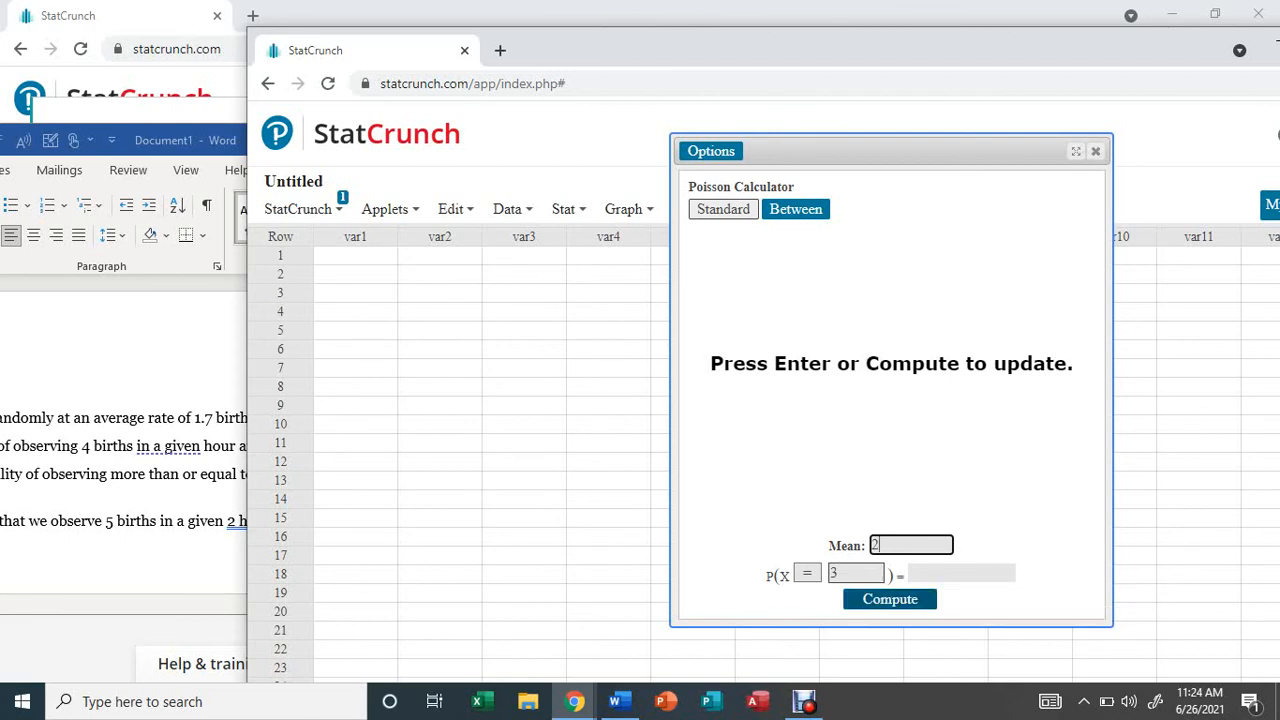
click(890, 599)
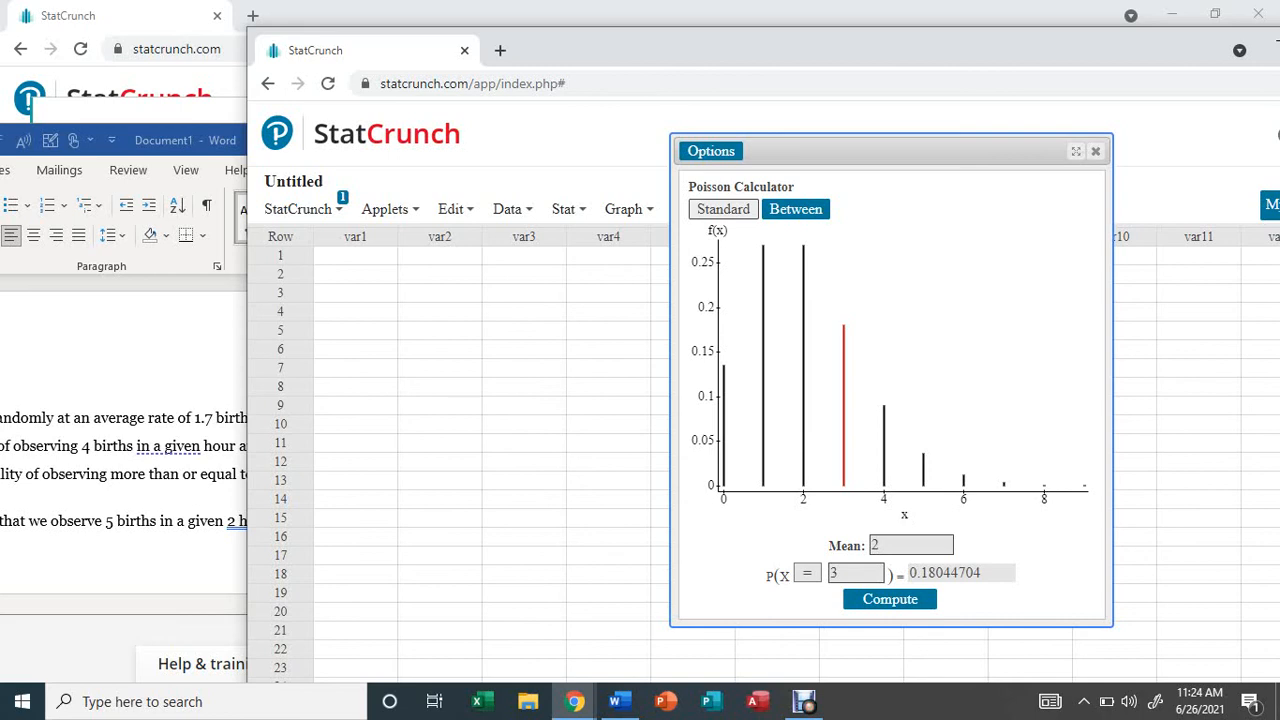
Switch the Poisson calculator to Between mode and compute P(3 ≤ X ≤ 5).
click(796, 209)
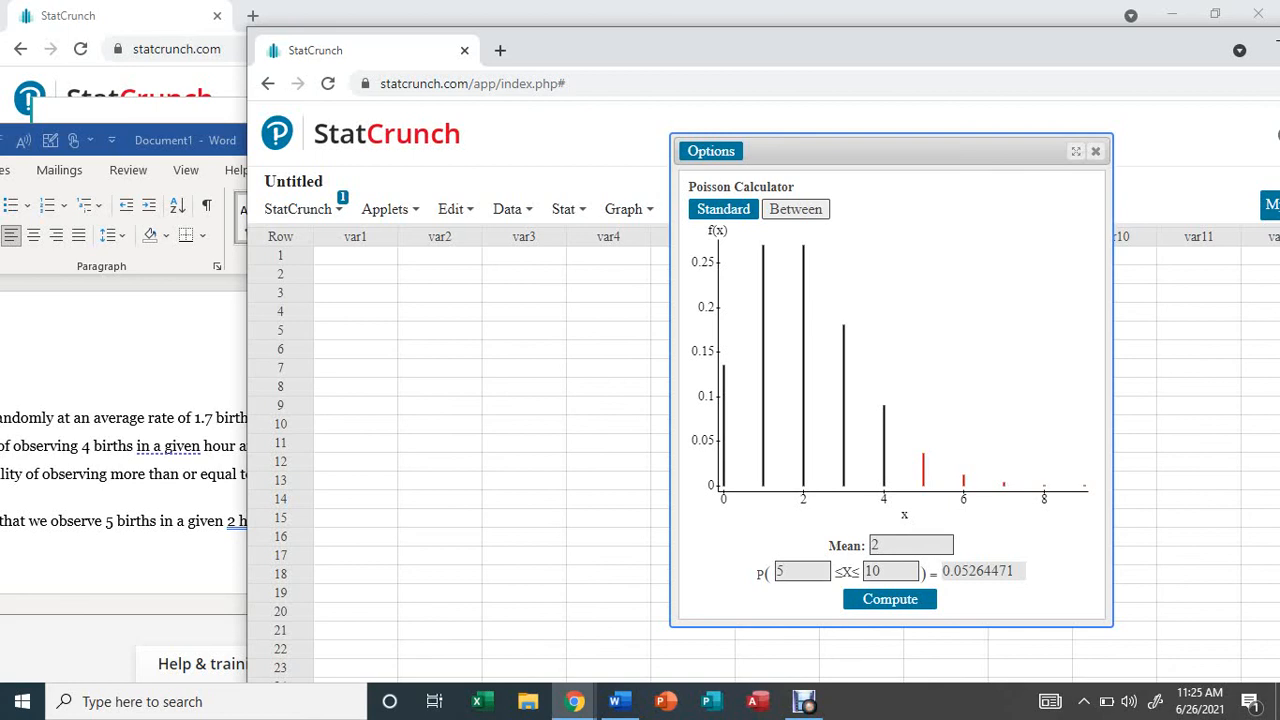
click(795, 571)
key(BackSpace)
text(3)
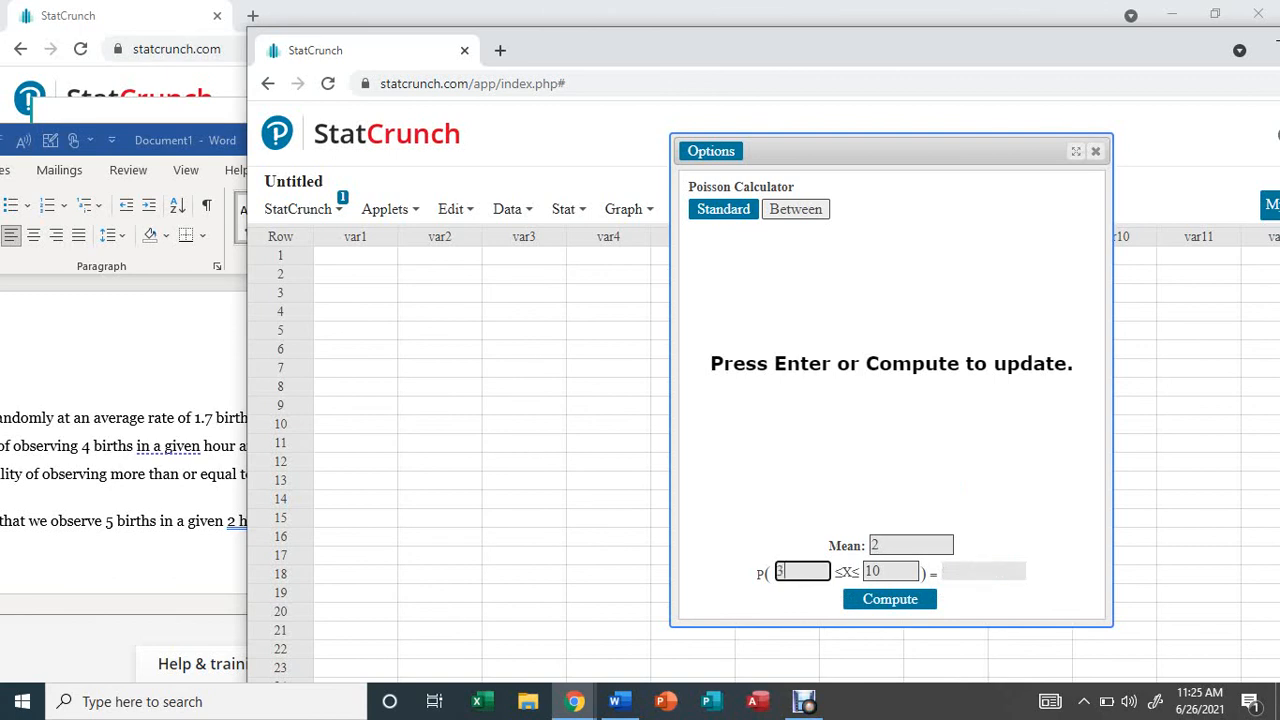
click(889, 571)
key(BackSpace)
key(BackSpace)
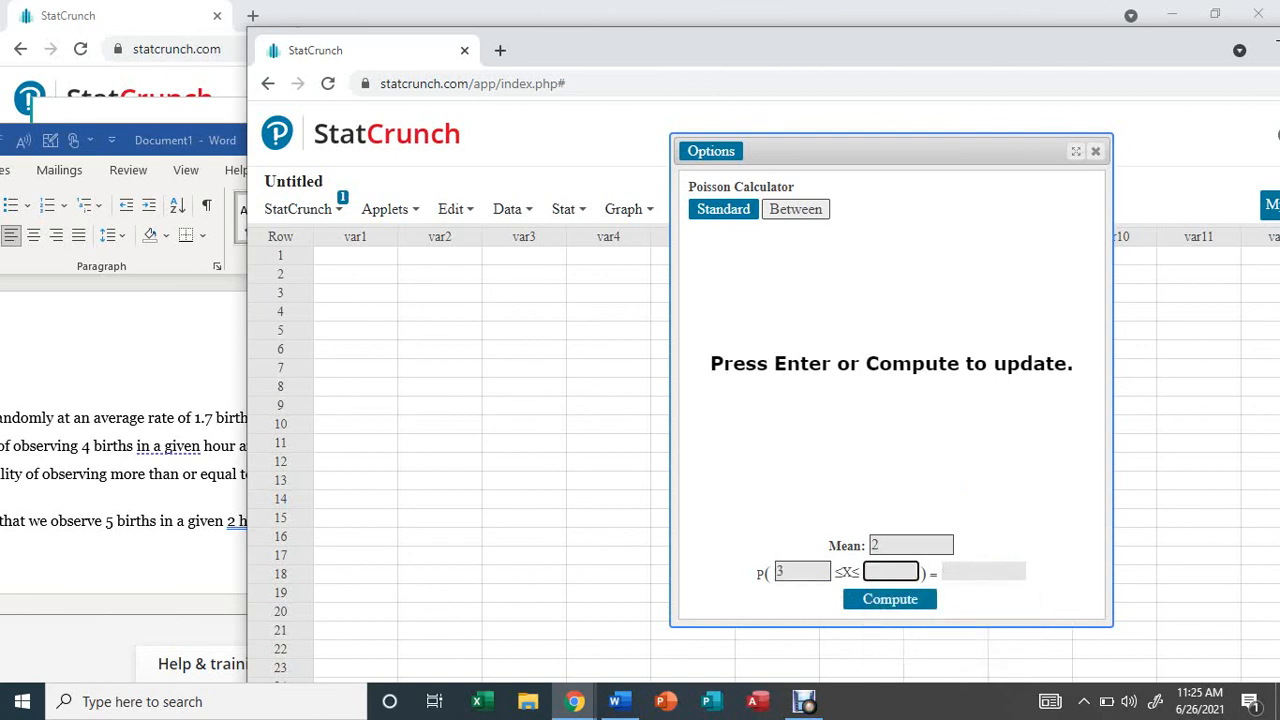
text(5)
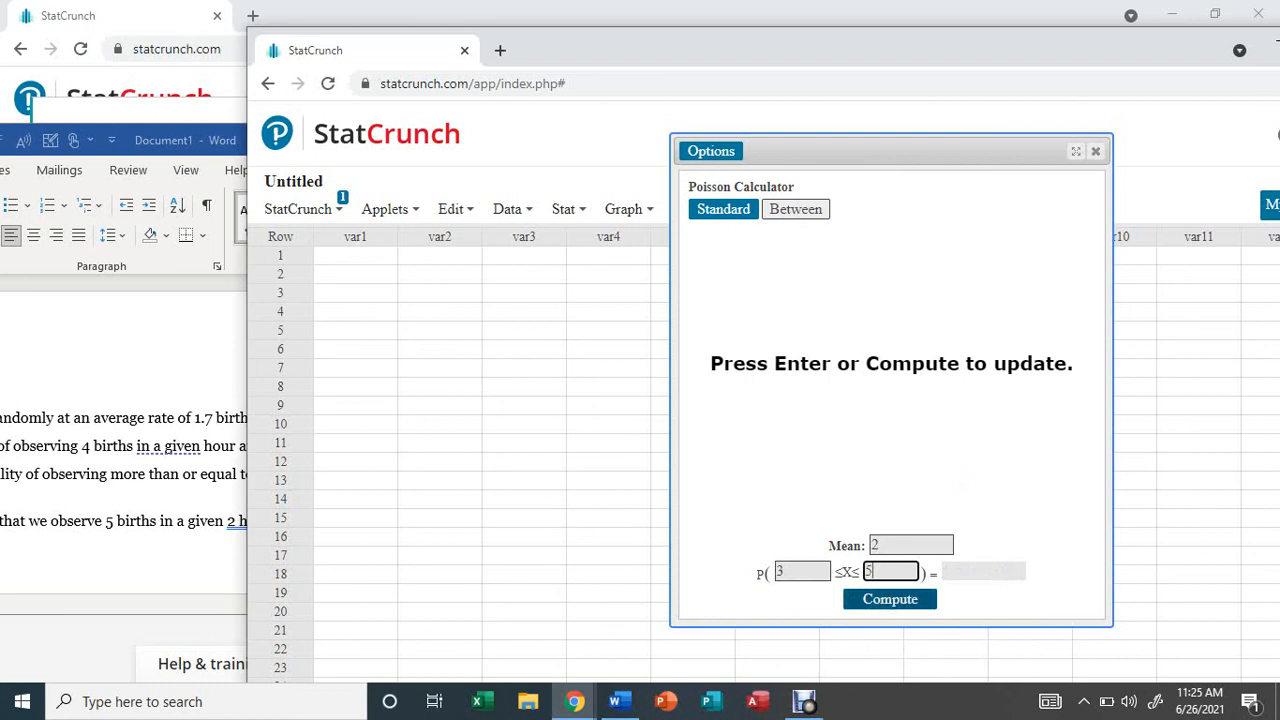
key(Return)
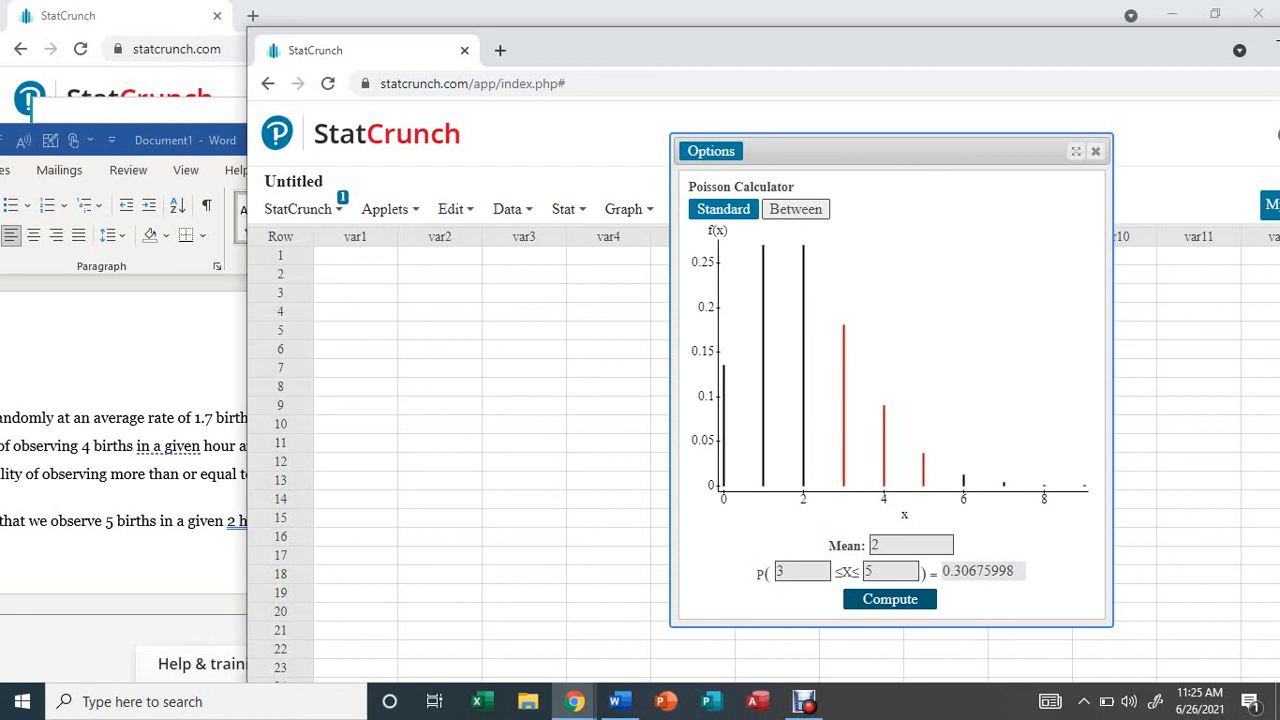
key(Tab)
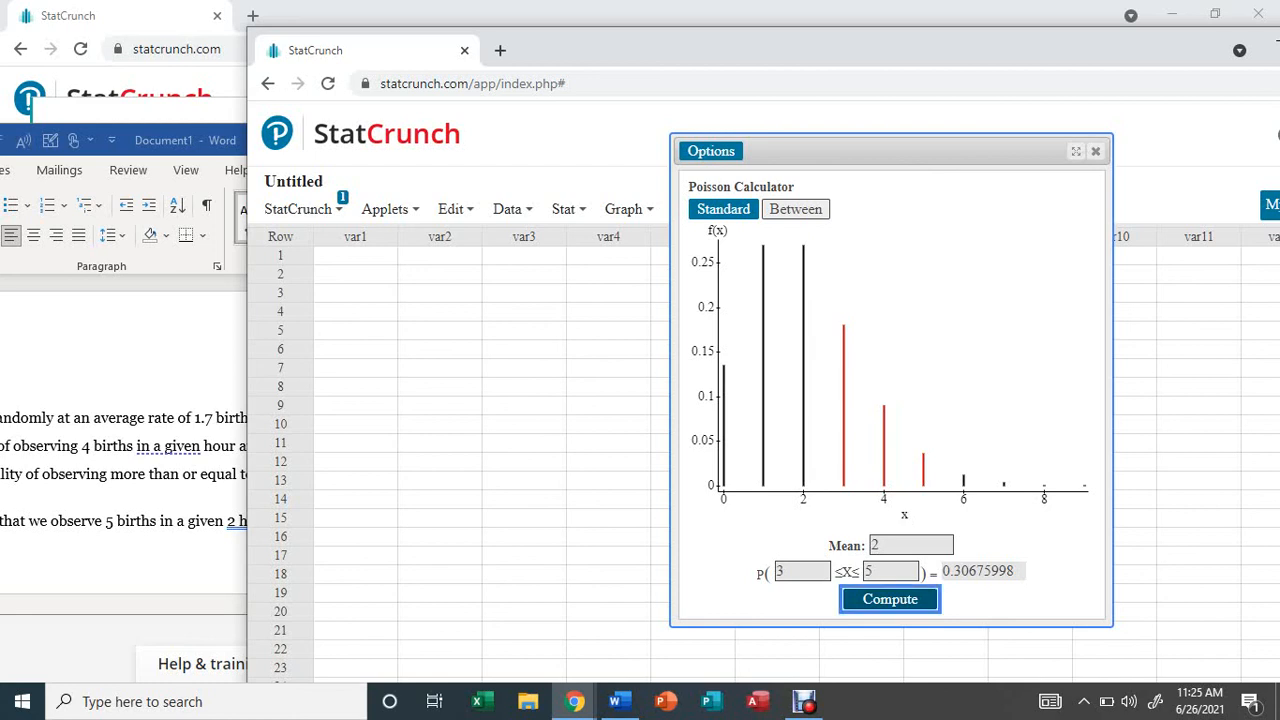